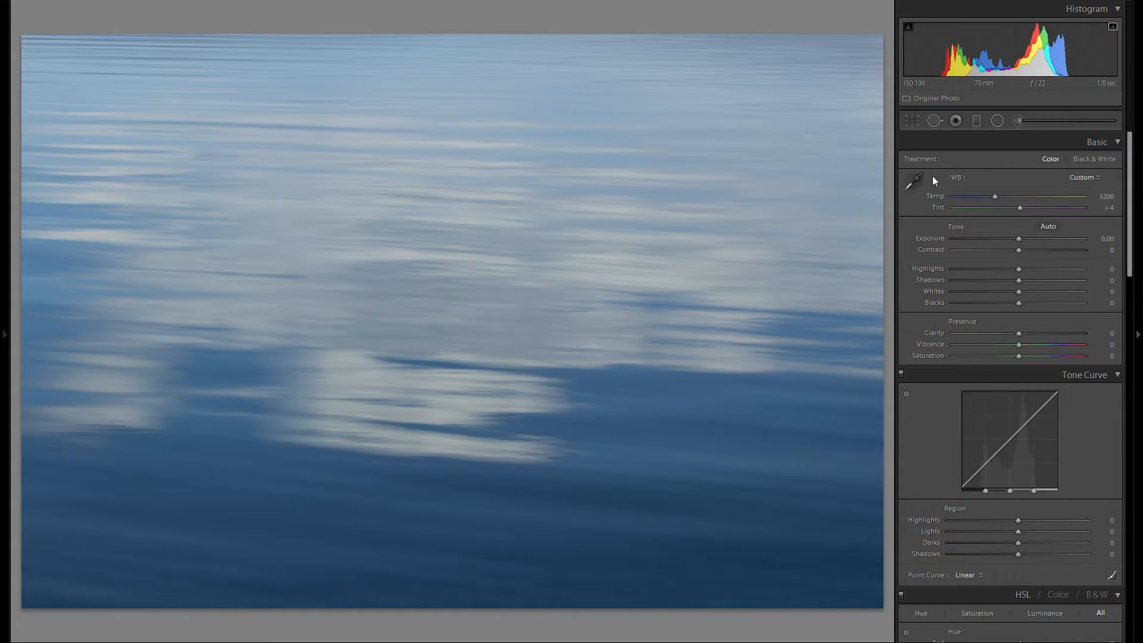
Crop the cloud reflection to a 1 x 1 square, shifting the framing toward the right.
click(913, 122)
click(1079, 160)
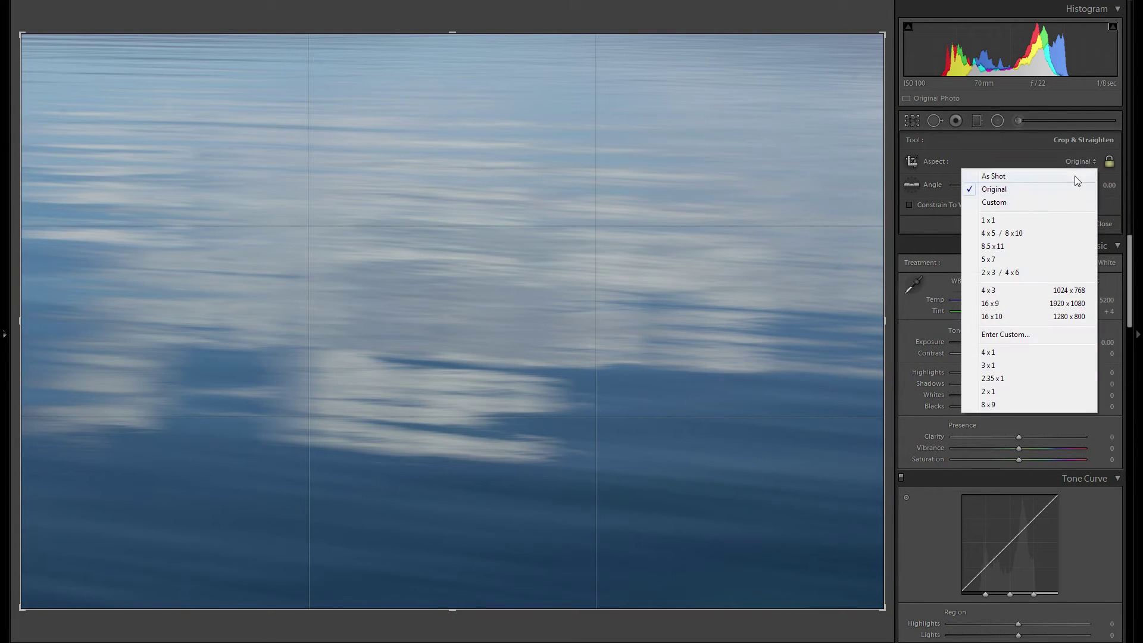
click(1044, 222)
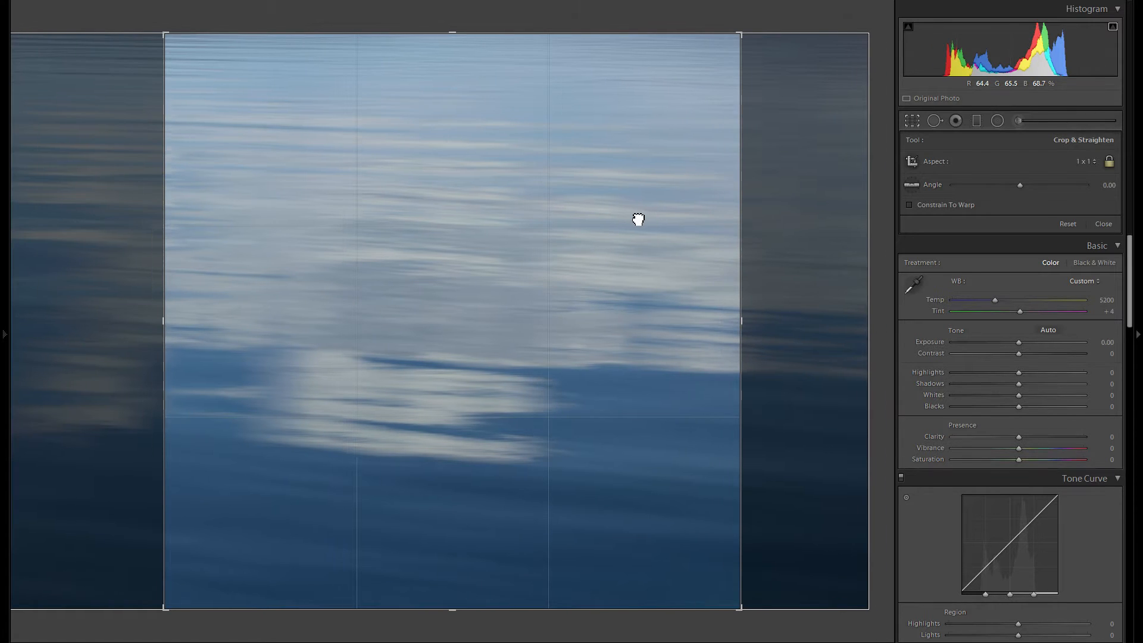
drag(661, 215, 592, 219)
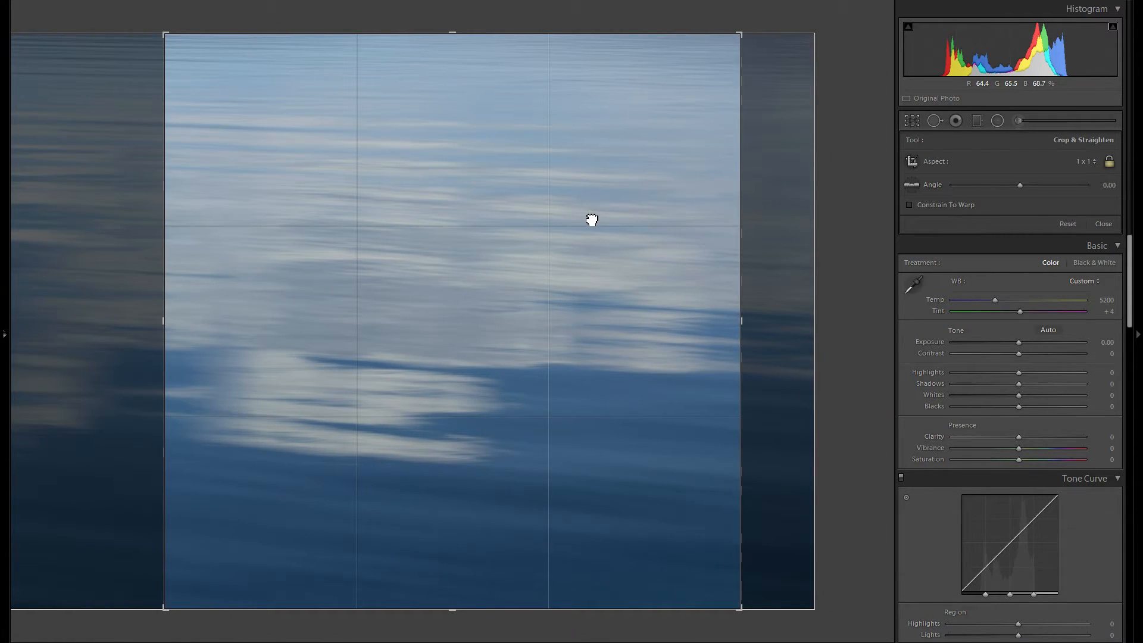
drag(591, 220, 589, 217)
key(Return)
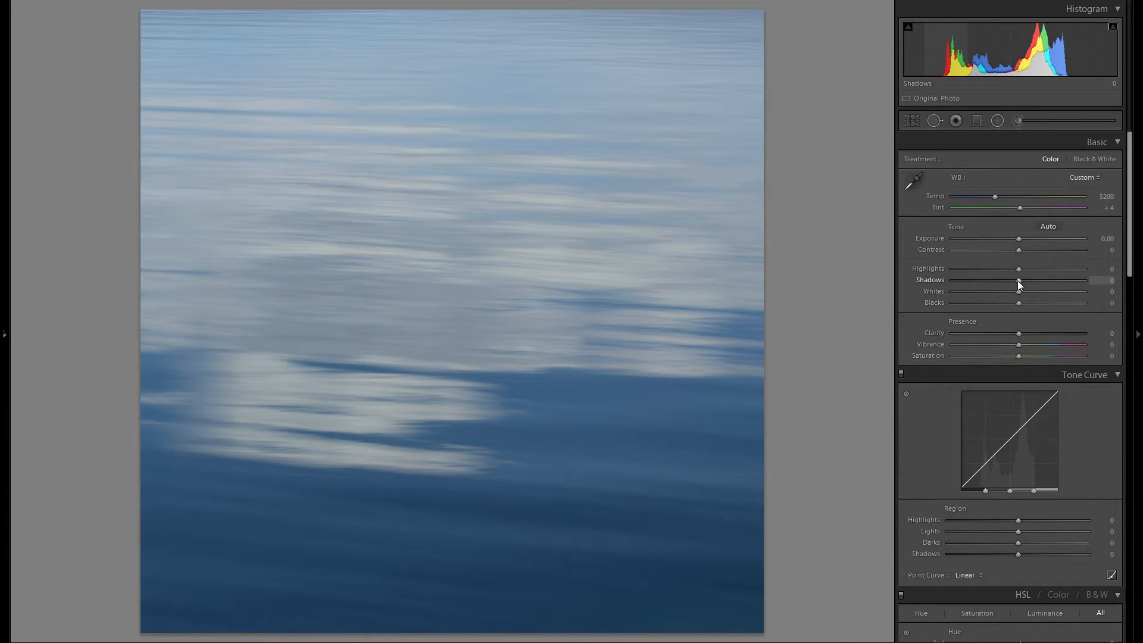
Lift Shadows to +100 to brighten the darker blues.
drag(1019, 280, 1086, 281)
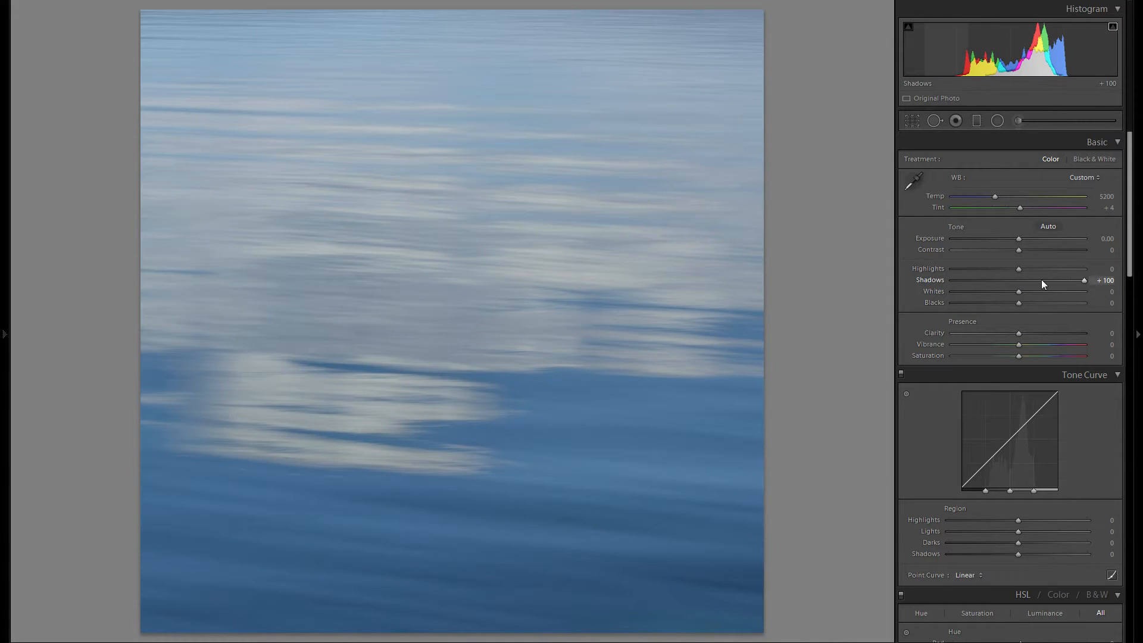
Keep Shadows at +100 after an accidental change and pull Highlights down to -51.
click(1018, 280)
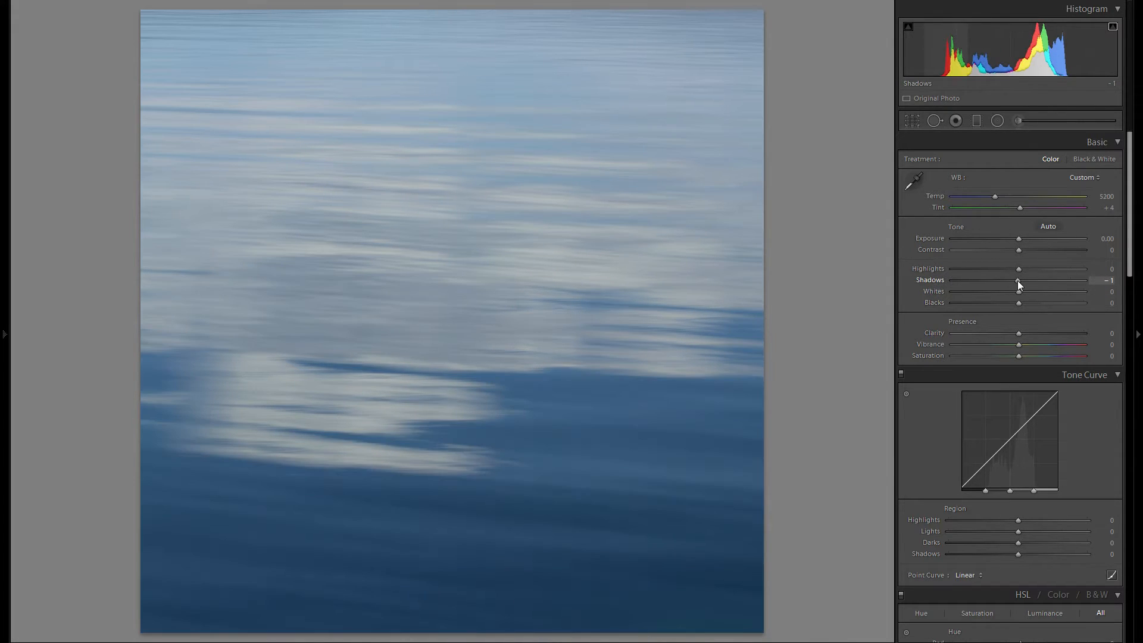
key(ctrl+z)
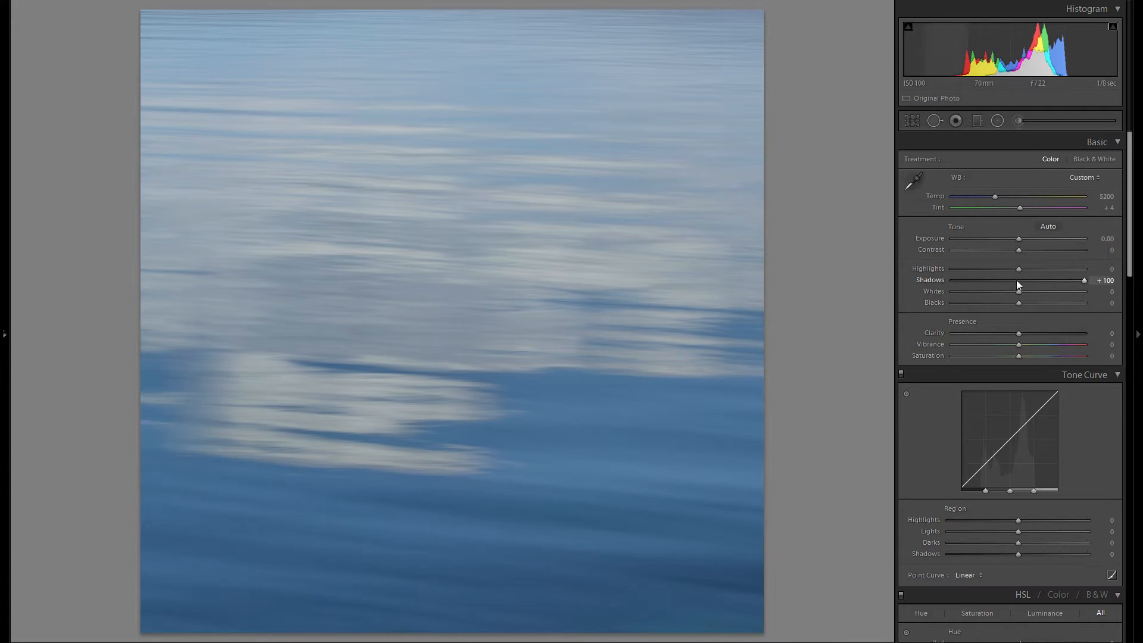
mouse_move(1019, 270)
mouse_down()
mouse_move(986, 272)
mouse_move(1043, 291)
mouse_up()
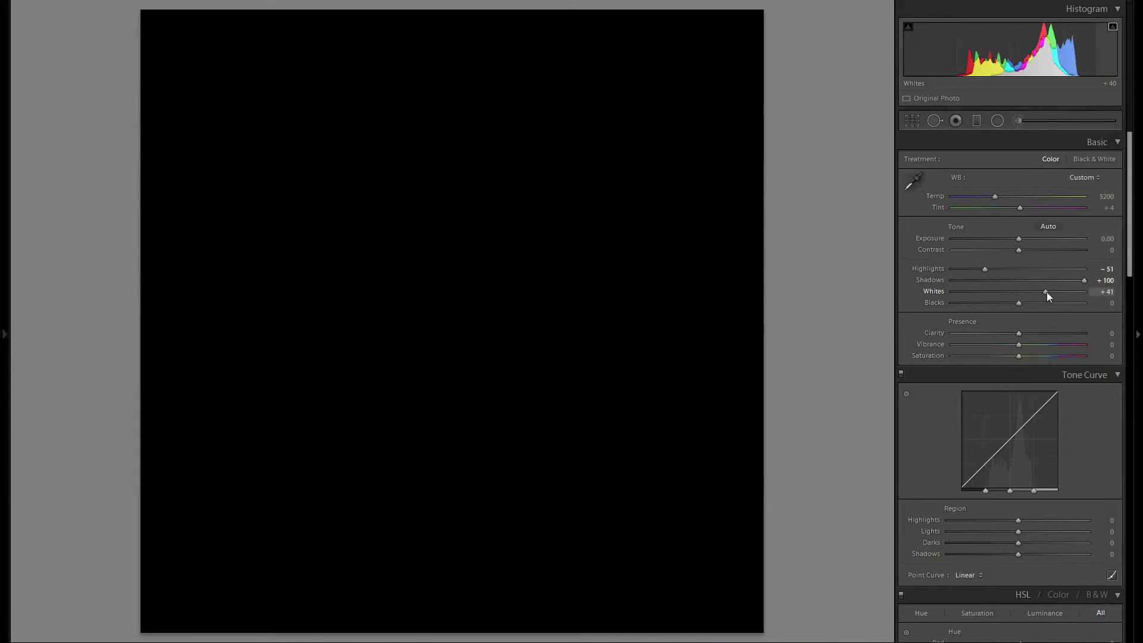
Raise Whites to +73 while checking clipping, undoing an accidental reset to zero.
drag(1044, 292, 1051, 291)
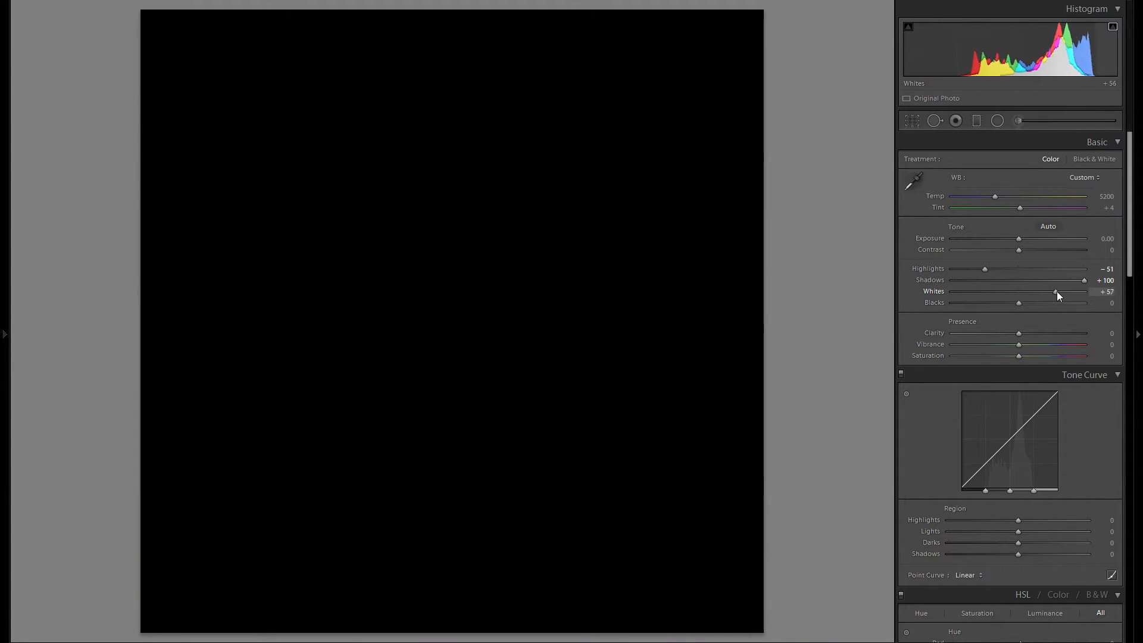
drag(1051, 292, 1068, 291)
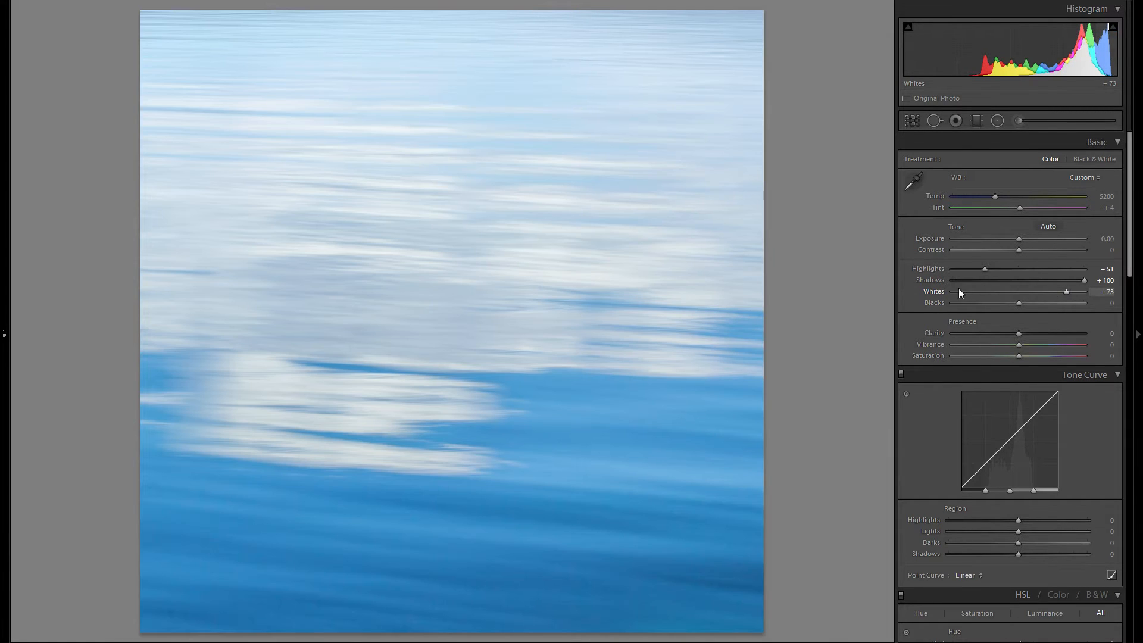
double_click(935, 290)
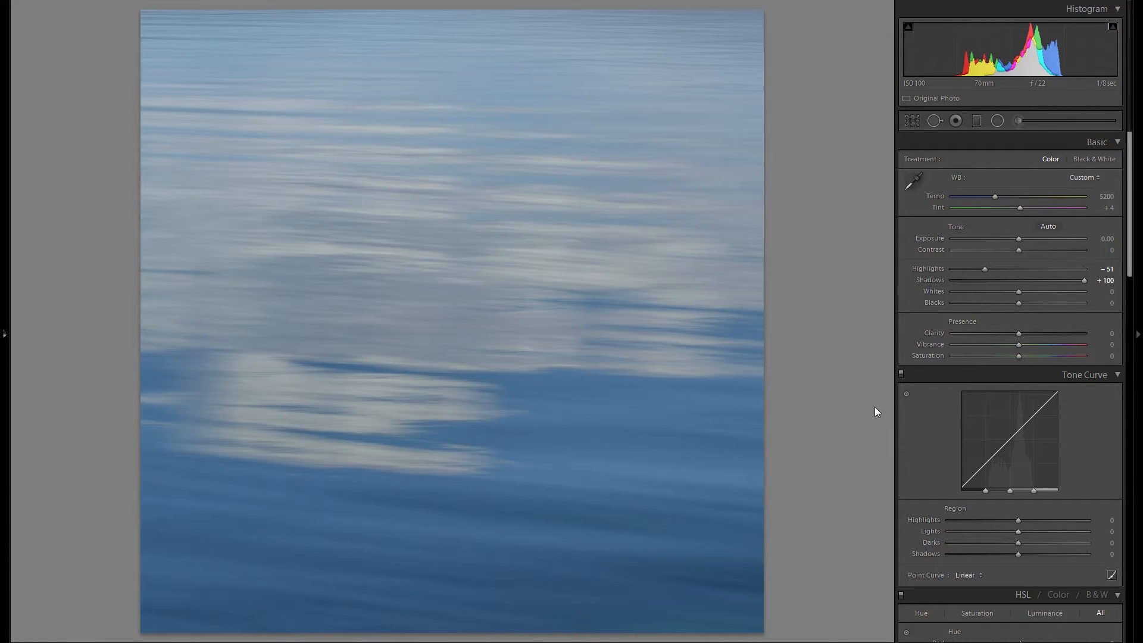
key(ctrl+z)
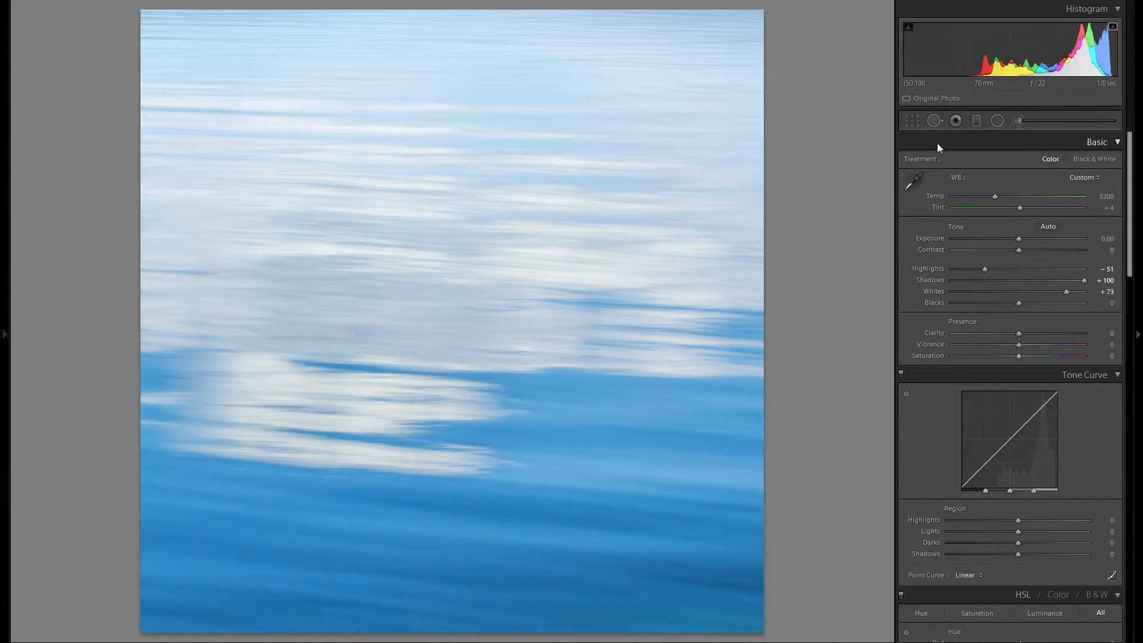
Tighten the square crop from the bottom edge and apply it.
click(913, 121)
drag(480, 609, 477, 577)
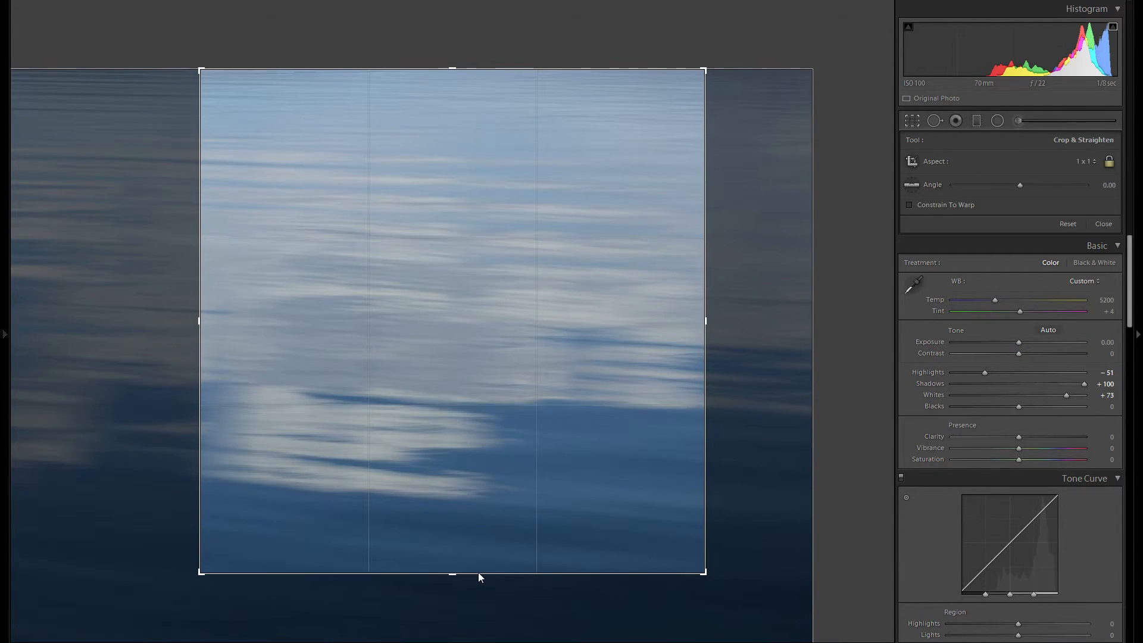
key(Return)
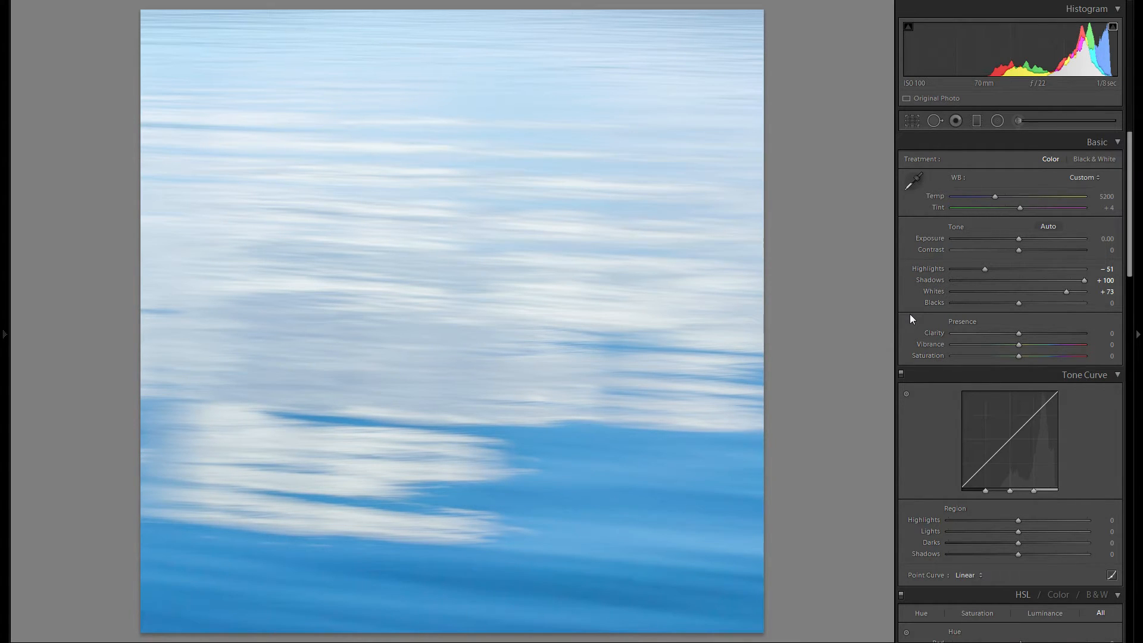
Darken Blacks to -45 while watching clipping and raise Contrast to +26.
drag(1018, 303, 981, 304)
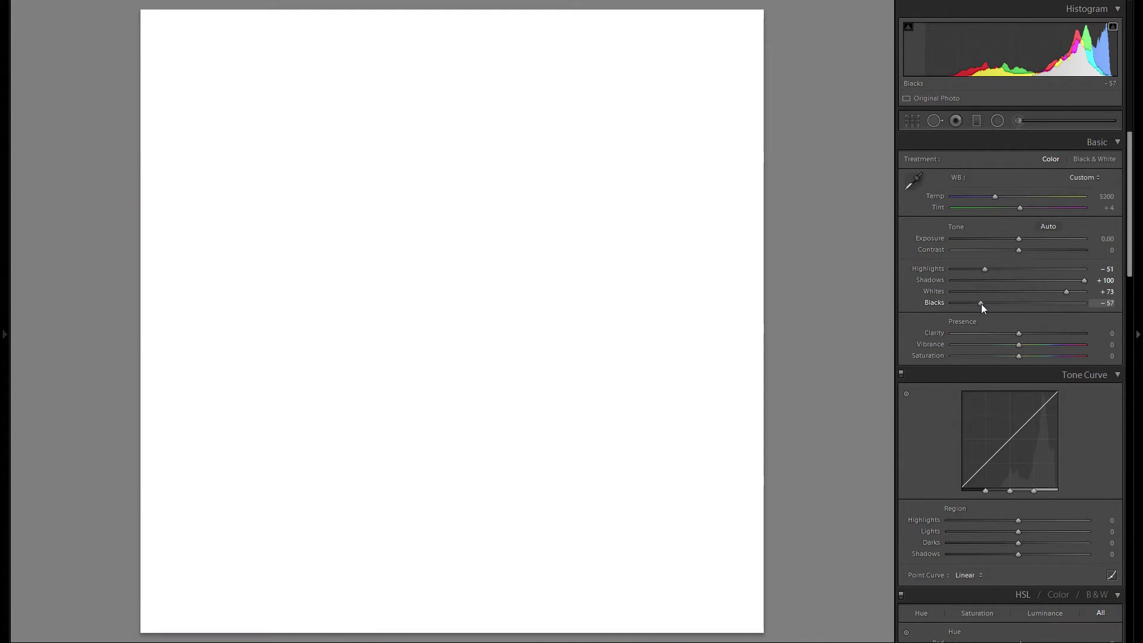
drag(982, 305, 985, 301)
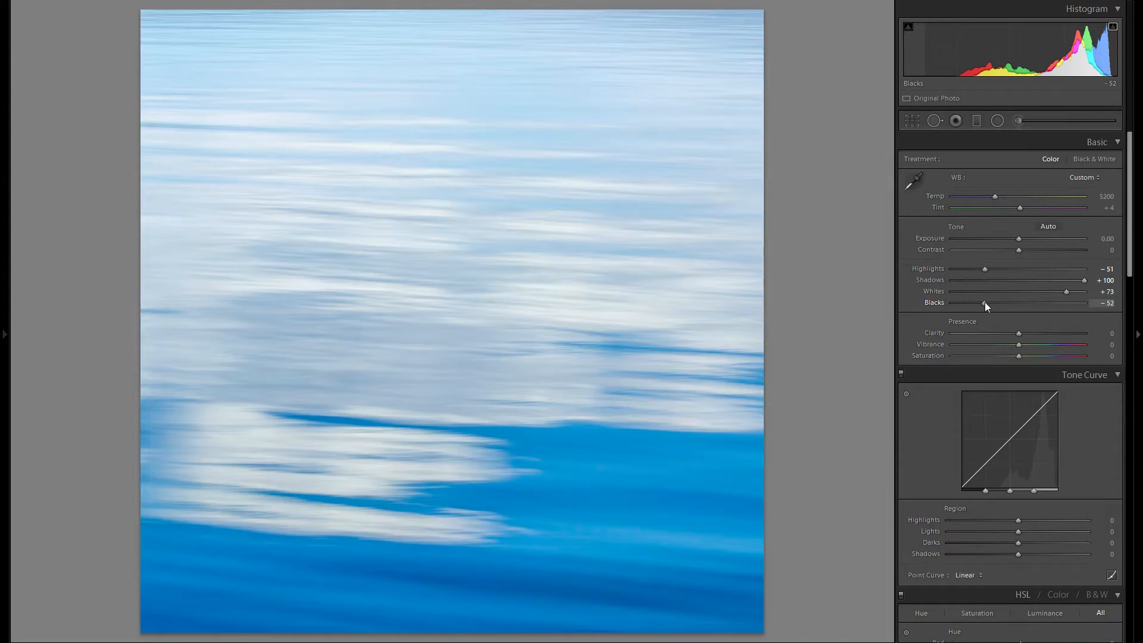
mouse_move(986, 301)
mouse_down()
mouse_move(966, 302)
mouse_move(991, 302)
mouse_up()
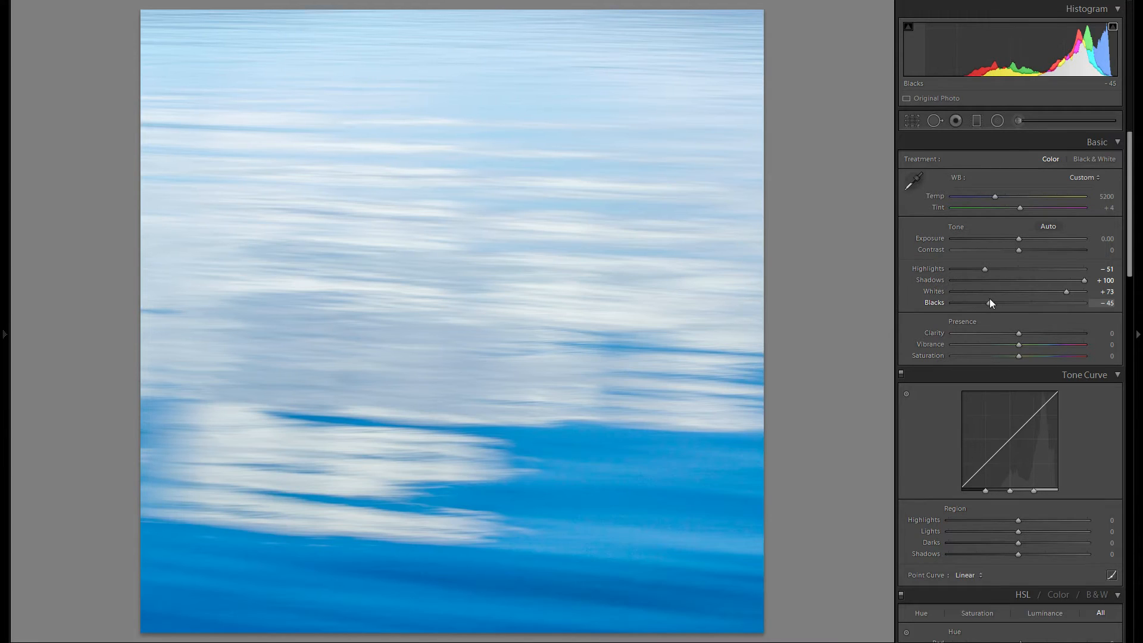
mouse_move(1019, 249)
mouse_down()
mouse_move(1049, 249)
mouse_move(1035, 255)
mouse_up()
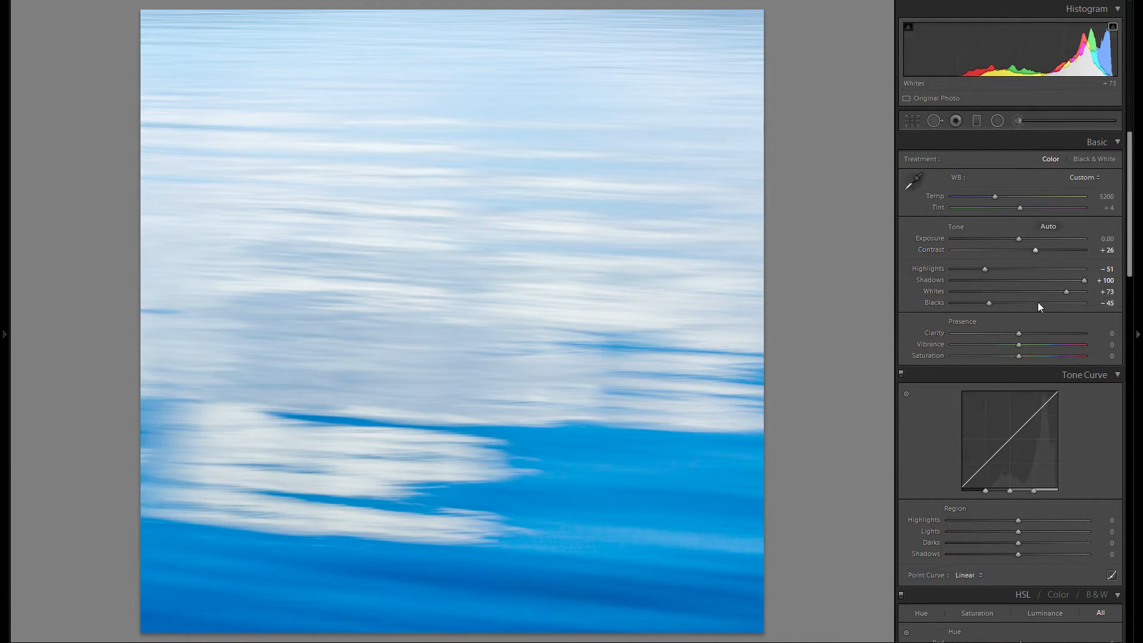
Settle Clarity at a moderate +21 after trying stronger amounts.
click(1019, 332)
drag(999, 336, 1036, 335)
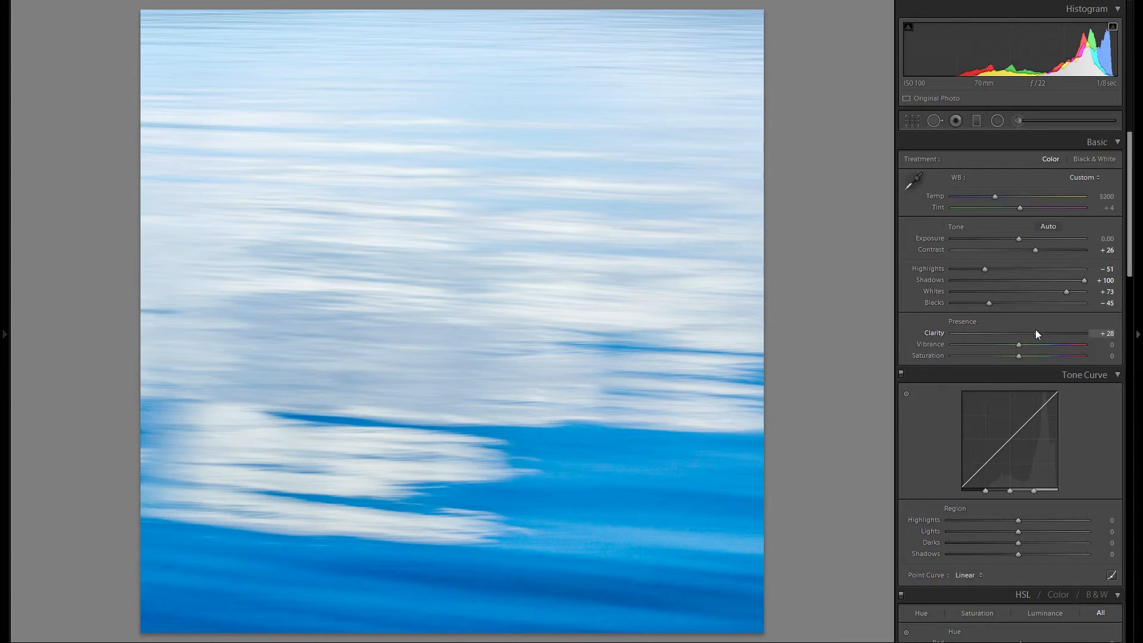
mouse_move(1035, 333)
mouse_down()
mouse_move(1017, 333)
mouse_move(1027, 333)
mouse_up()
Warm the colour temperature to 5439 and keep Tint at +4.
drag(995, 196, 1001, 197)
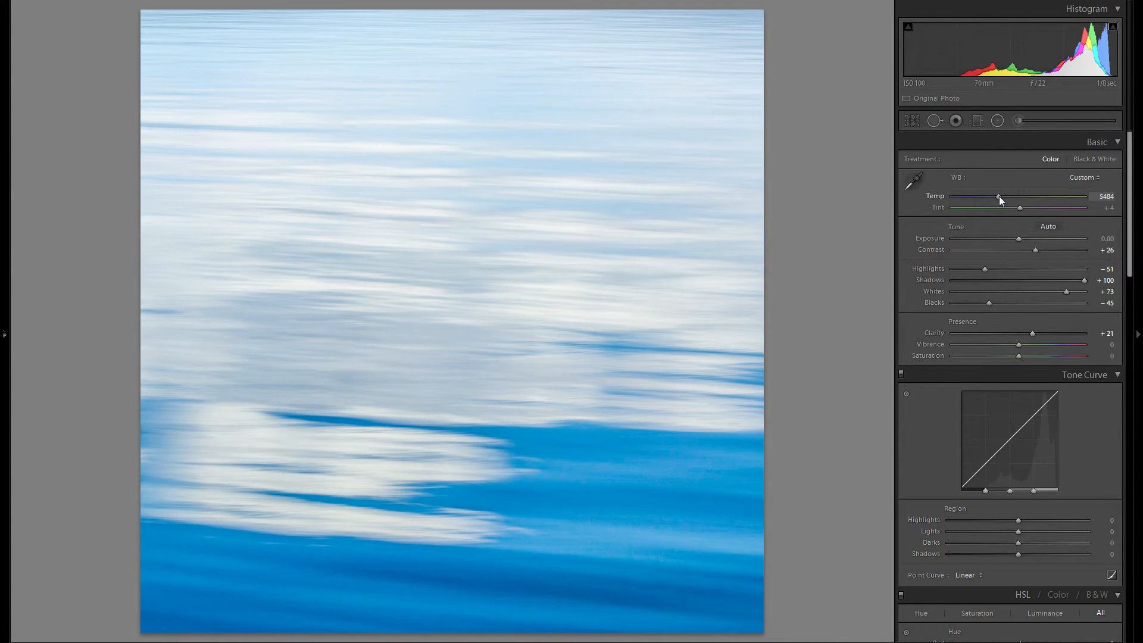
drag(999, 197, 998, 197)
drag(1020, 209, 1022, 208)
drag(1020, 207, 1021, 208)
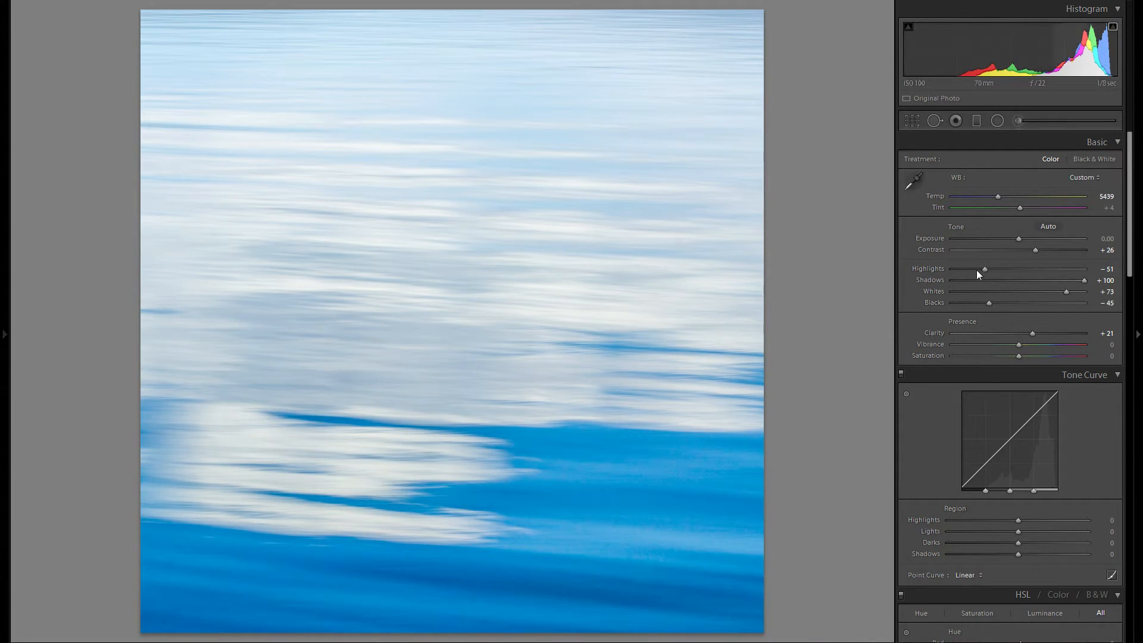
scroll(1008, 286, down, 3)
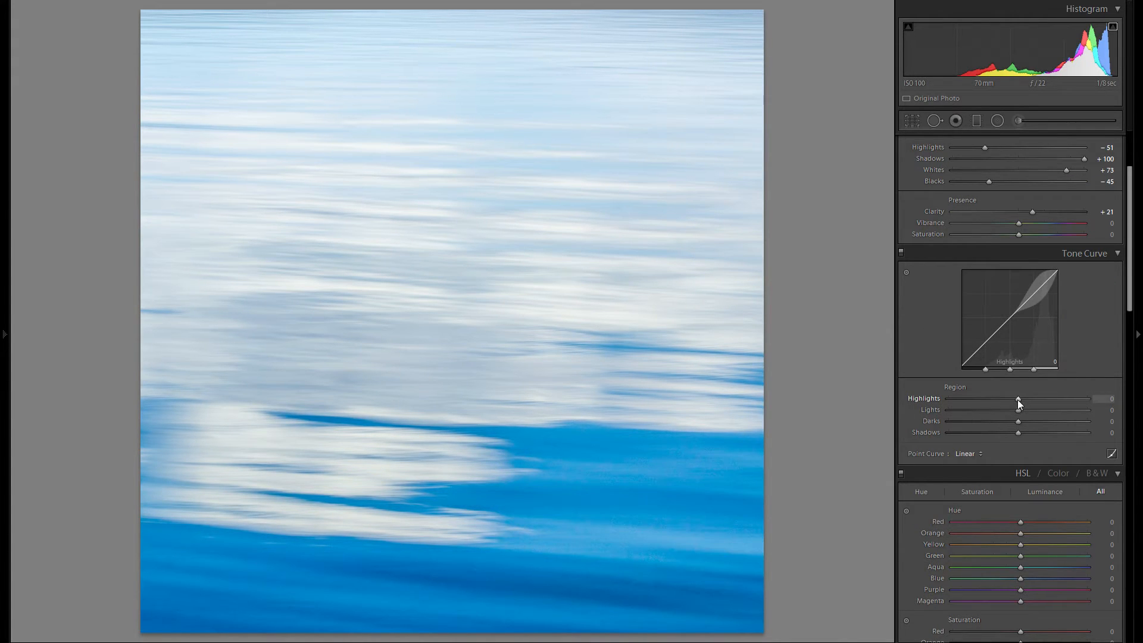
Lift the tone curve Highlights region to +22 after testing brighter values for clipping.
drag(1017, 399, 1031, 399)
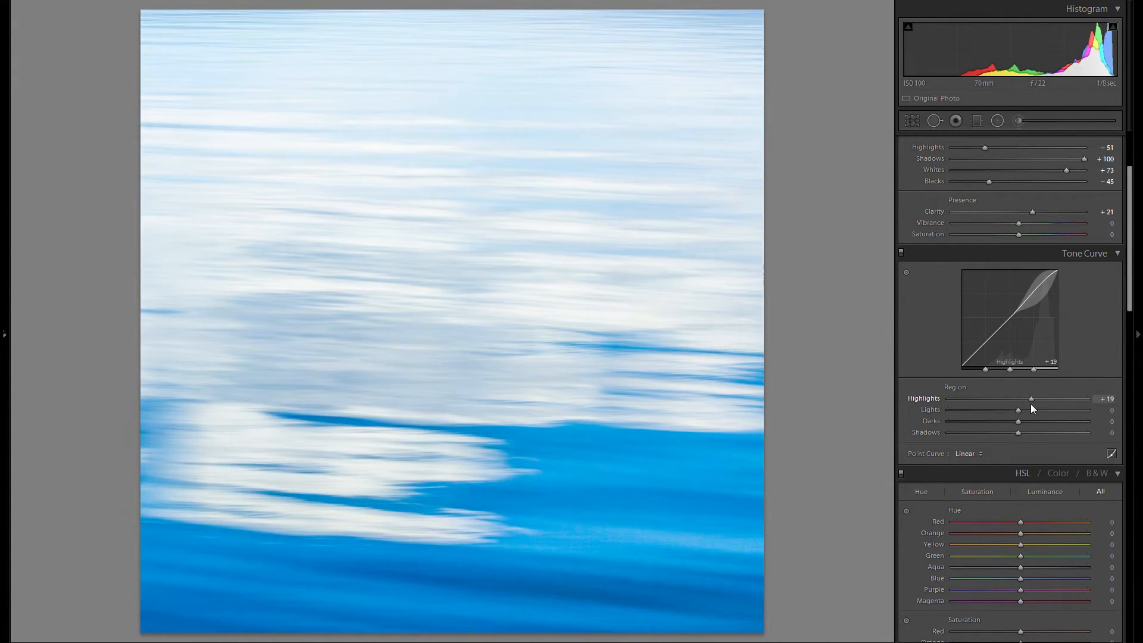
drag(1032, 404, 1031, 403)
drag(1029, 403, 1033, 401)
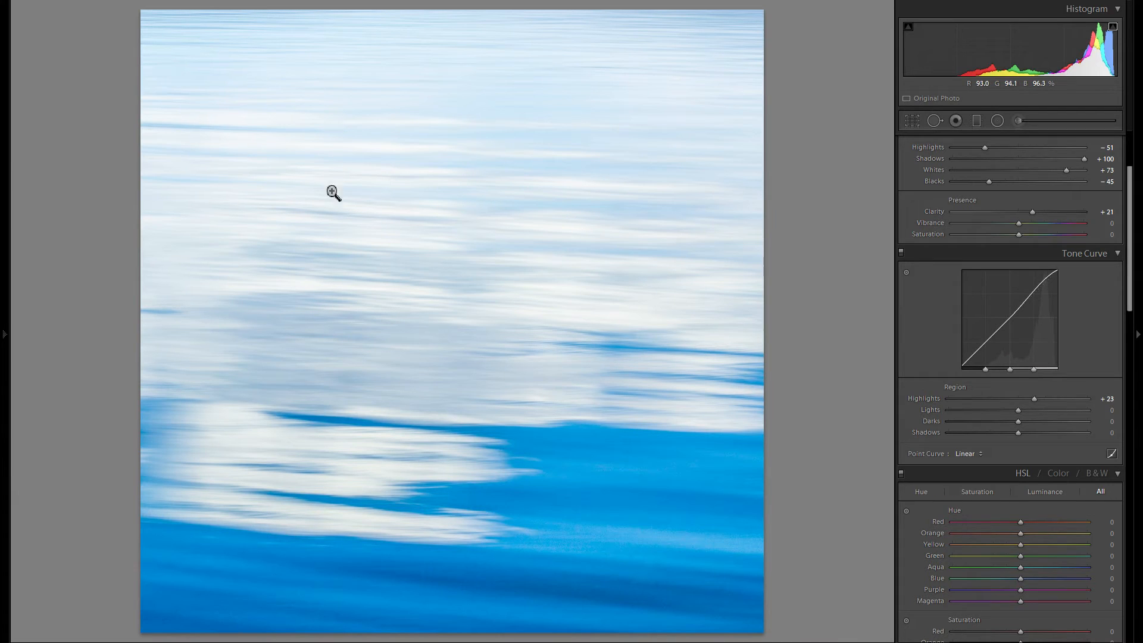
drag(1035, 398, 1066, 401)
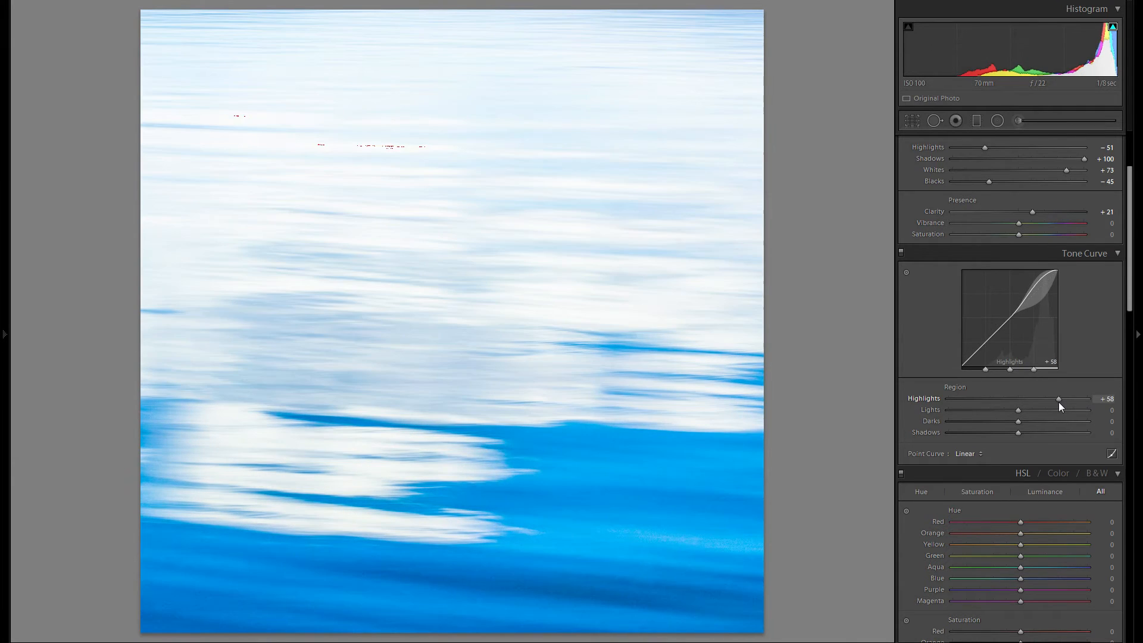
drag(1066, 399, 1068, 399)
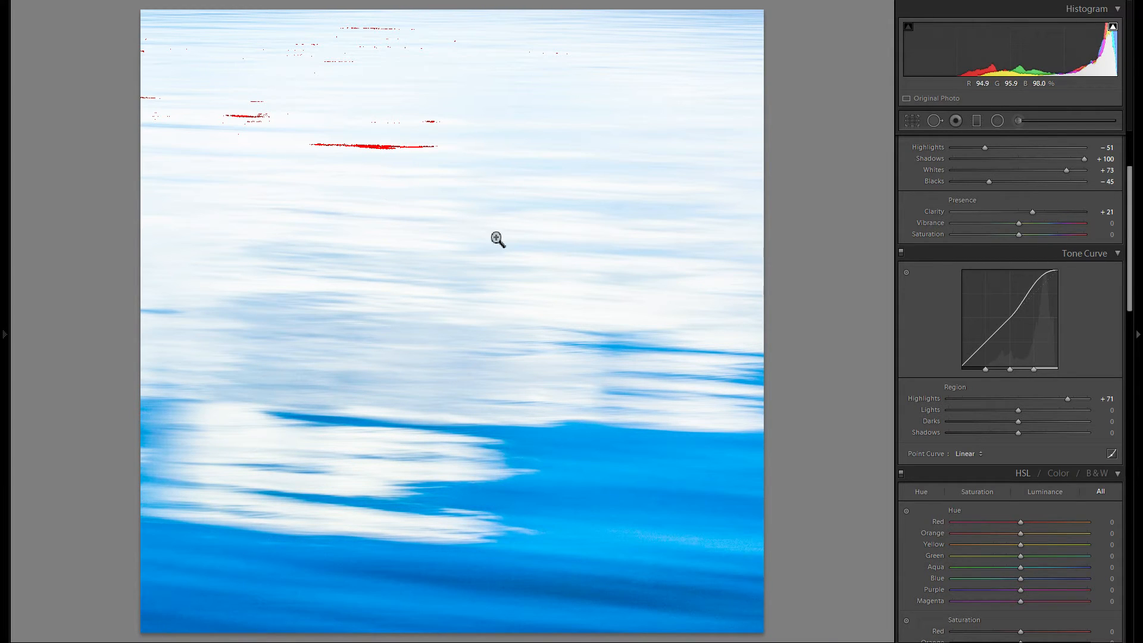
drag(1068, 398, 1016, 411)
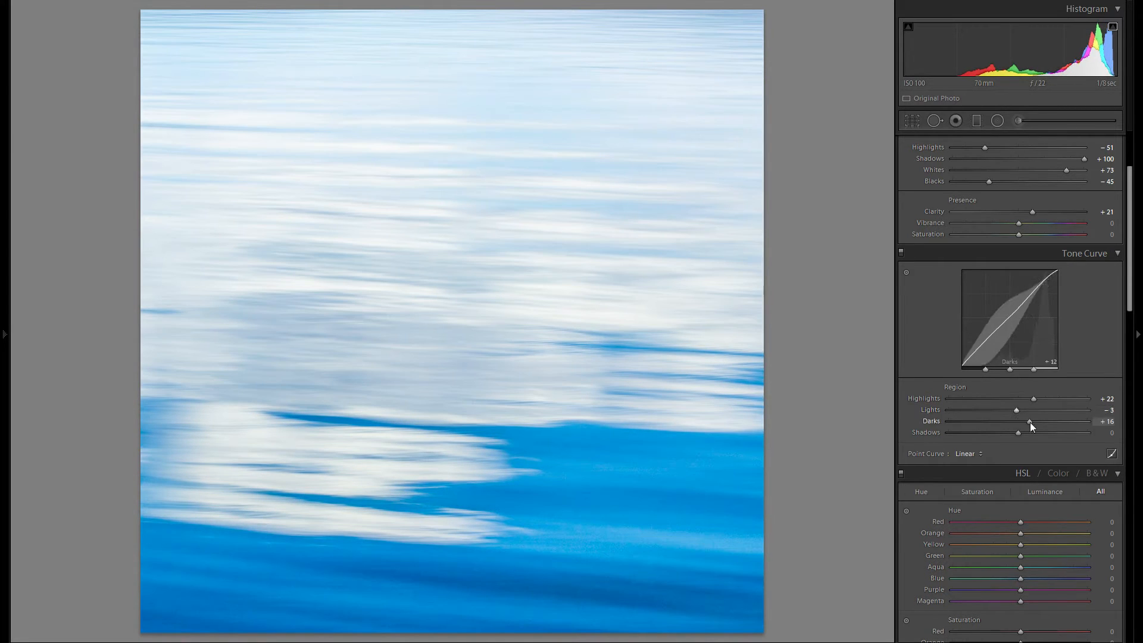
Ease the Darks region down slightly and toggle the tone curve off and on to compare.
mouse_move(1019, 421)
mouse_down()
mouse_move(1043, 434)
mouse_move(1014, 434)
mouse_up()
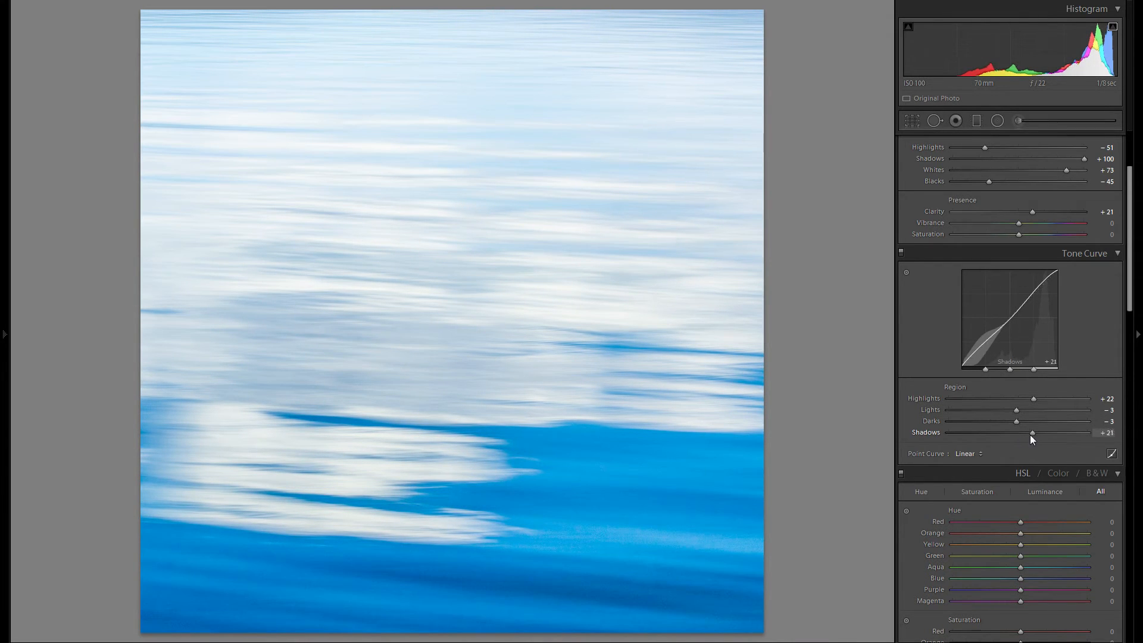
click(901, 253)
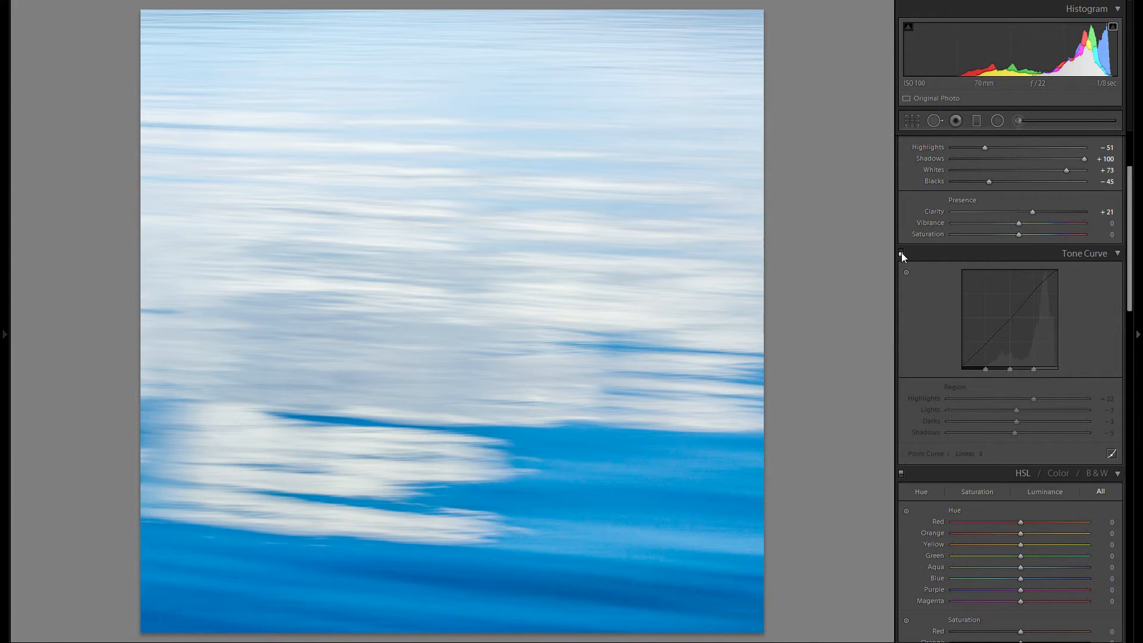
click(902, 255)
scroll(955, 297, up, 3)
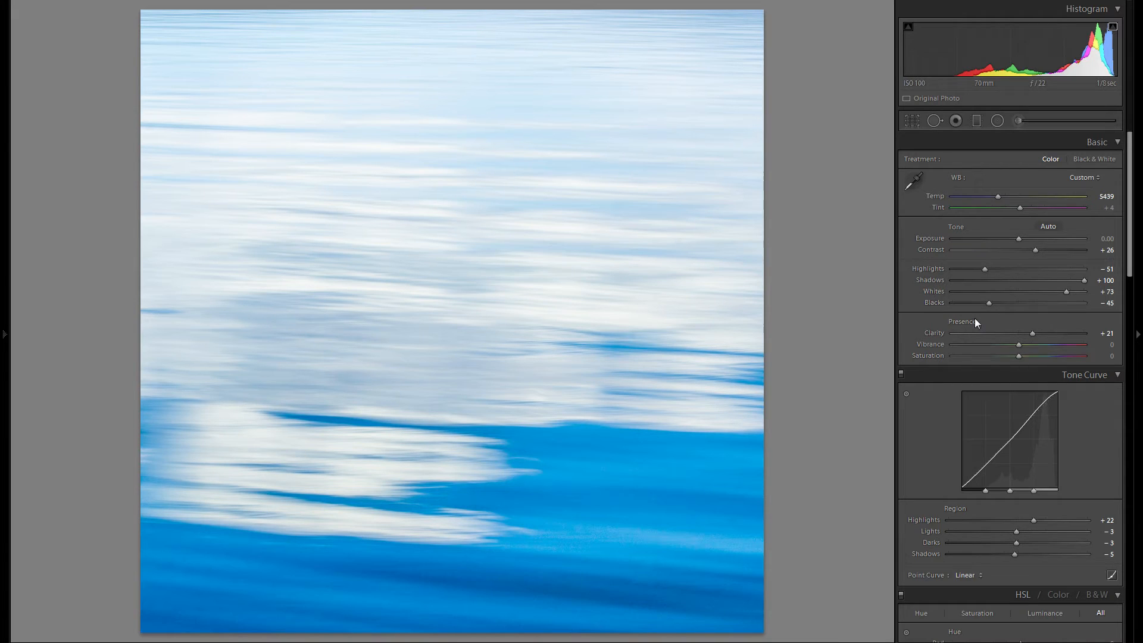
scroll(979, 359, down, 3)
scroll(979, 360, down, 3)
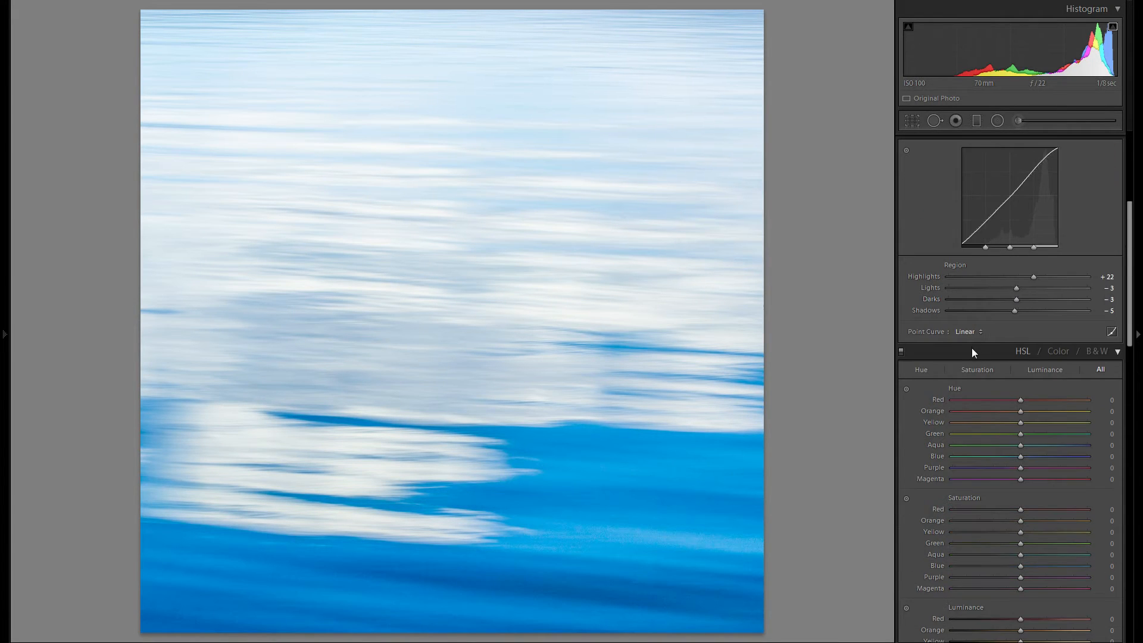
scroll(975, 348, down, 3)
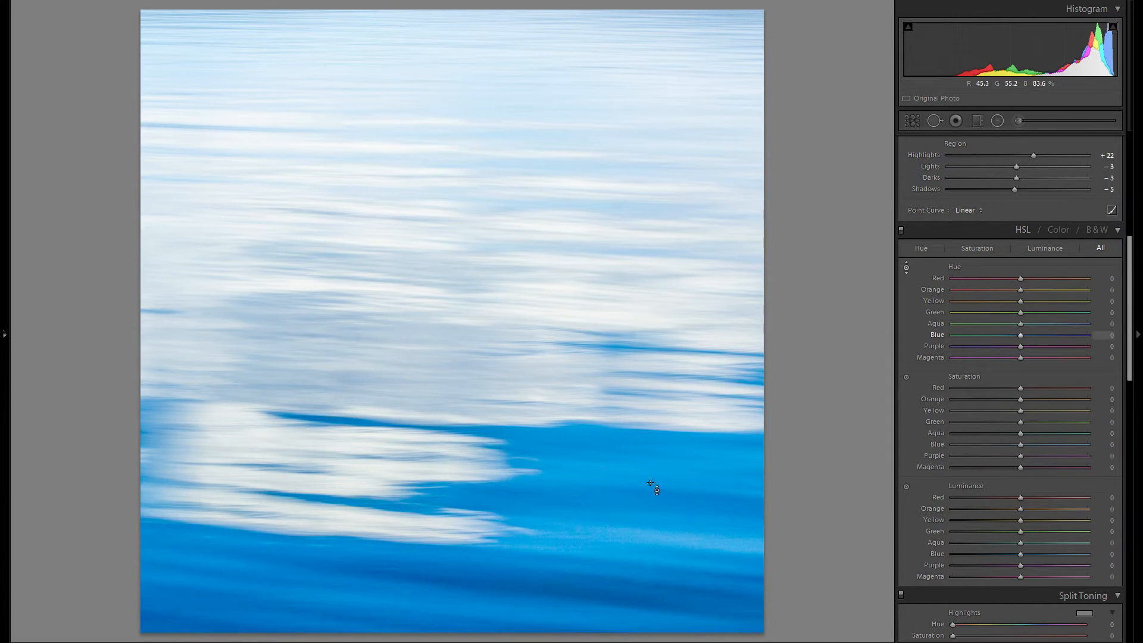
Use the targeted hue adjustment on the water to set Blue hue +9 and Aqua +1.
drag(693, 471, 624, 467)
drag(624, 466, 624, 429)
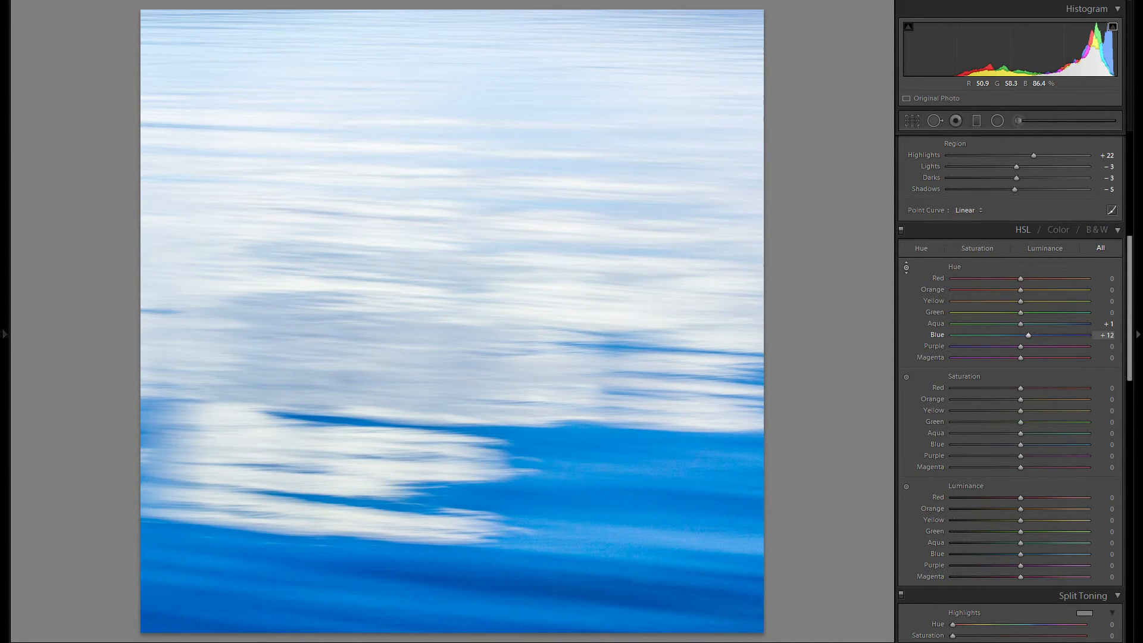
drag(623, 425, 623, 447)
drag(626, 521, 625, 509)
Compare without the colour changes, try a Blue saturation boost and undo it.
click(901, 230)
scroll(1040, 311, down, 2)
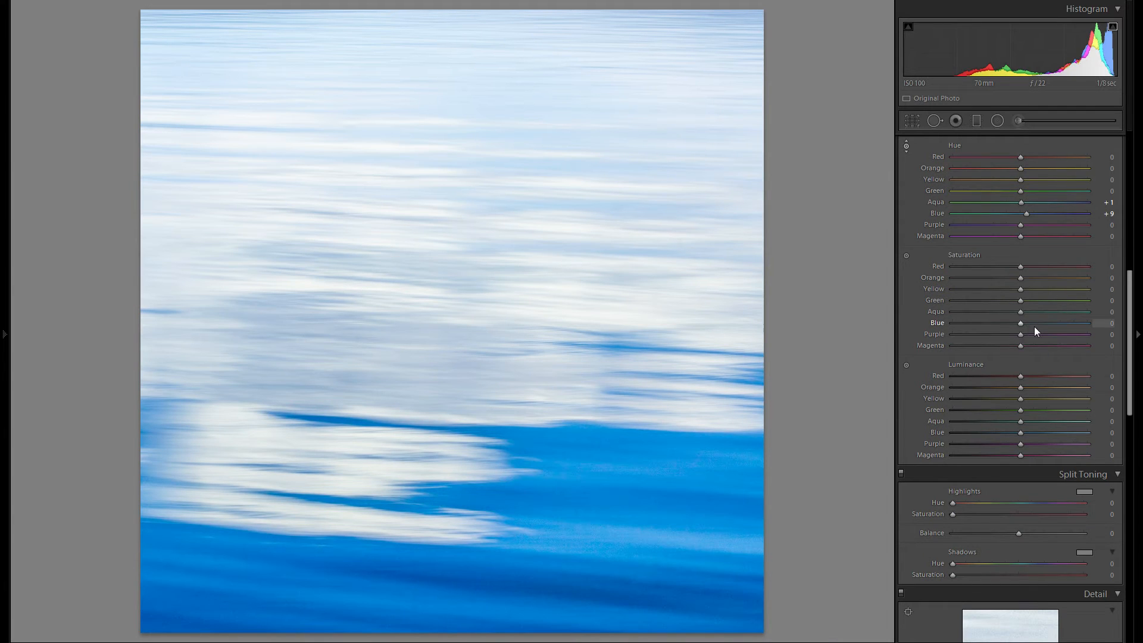
drag(592, 483, 592, 456)
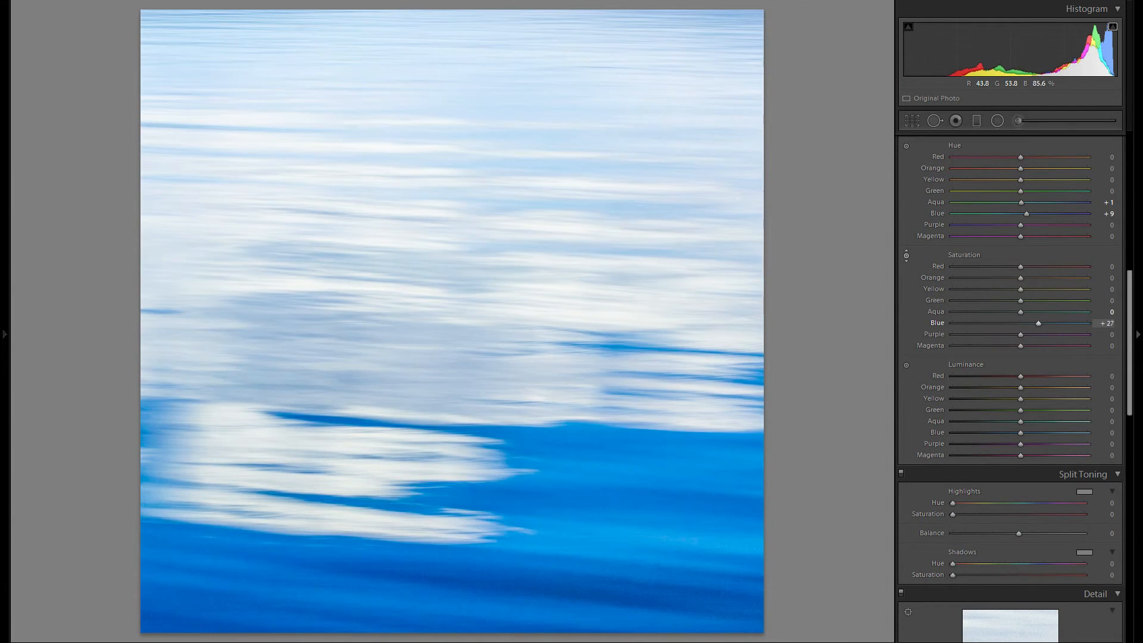
key(ctrl+z)
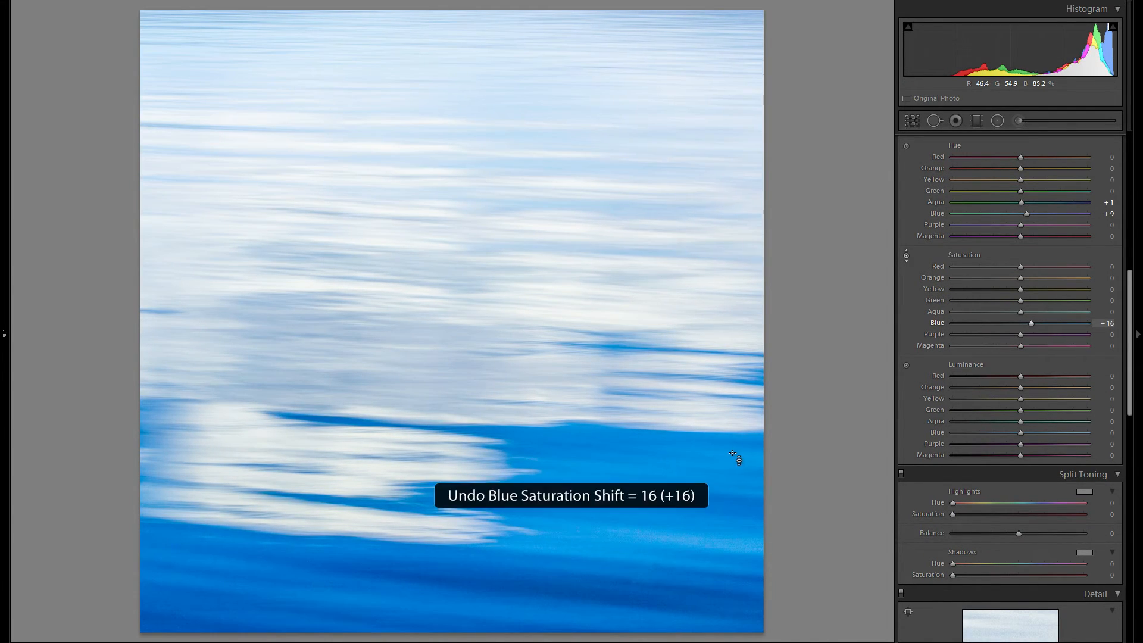
scroll(986, 414, up, 2)
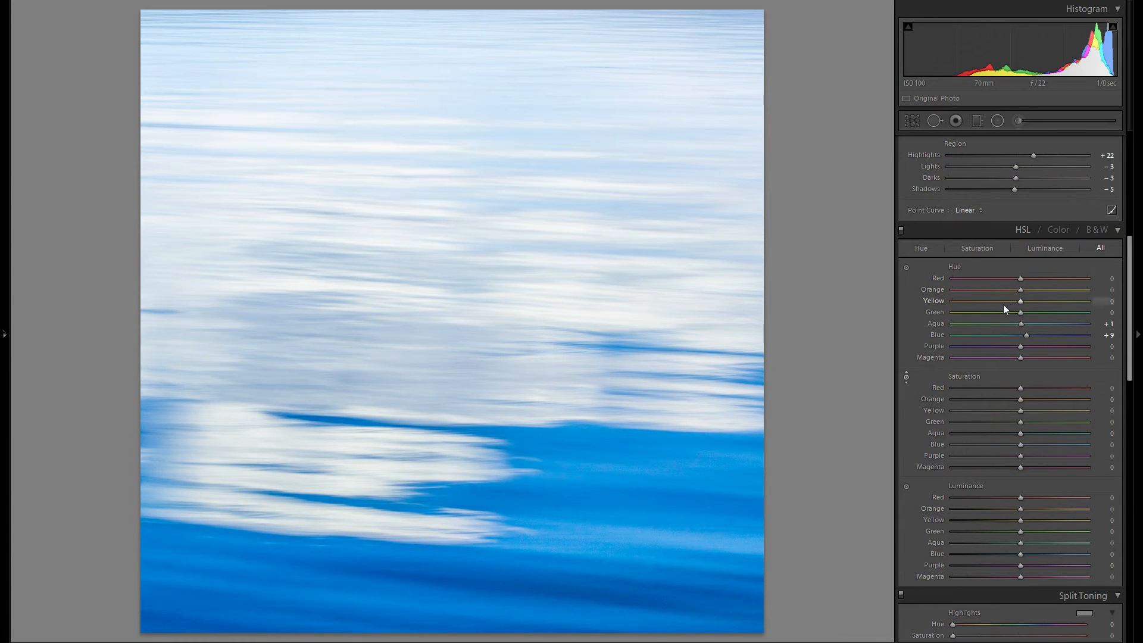
scroll(996, 367, down, 3)
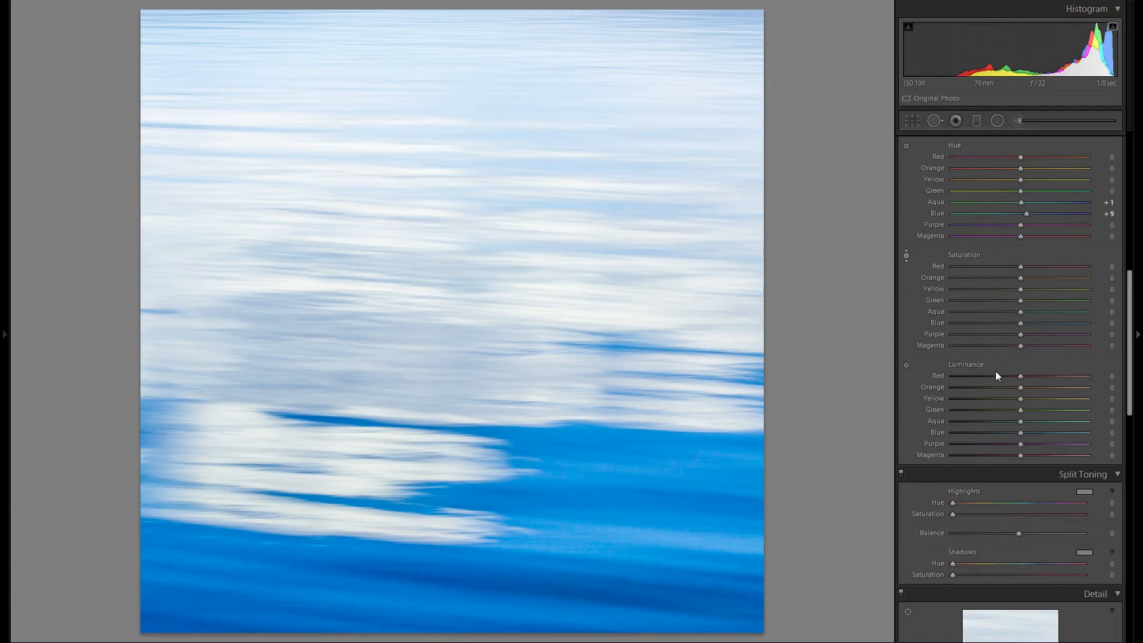
scroll(997, 370, down, 2)
scroll(992, 373, down, 2)
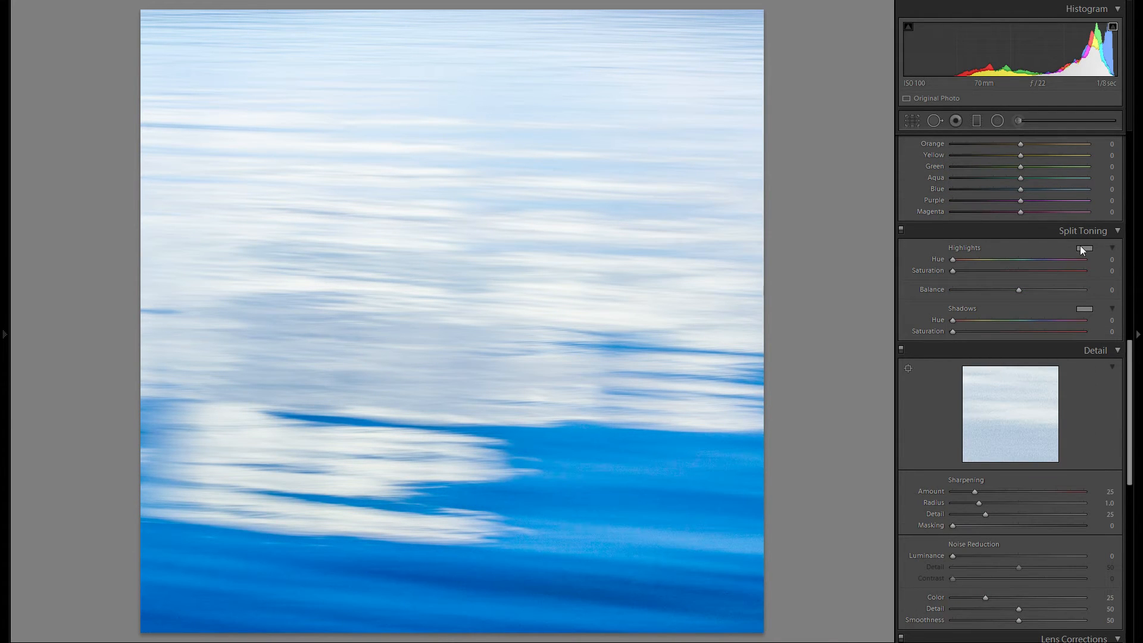
Set the Split Toning highlights to a faint warm tint of hue 42, saturation 15.
click(1082, 247)
click(944, 275)
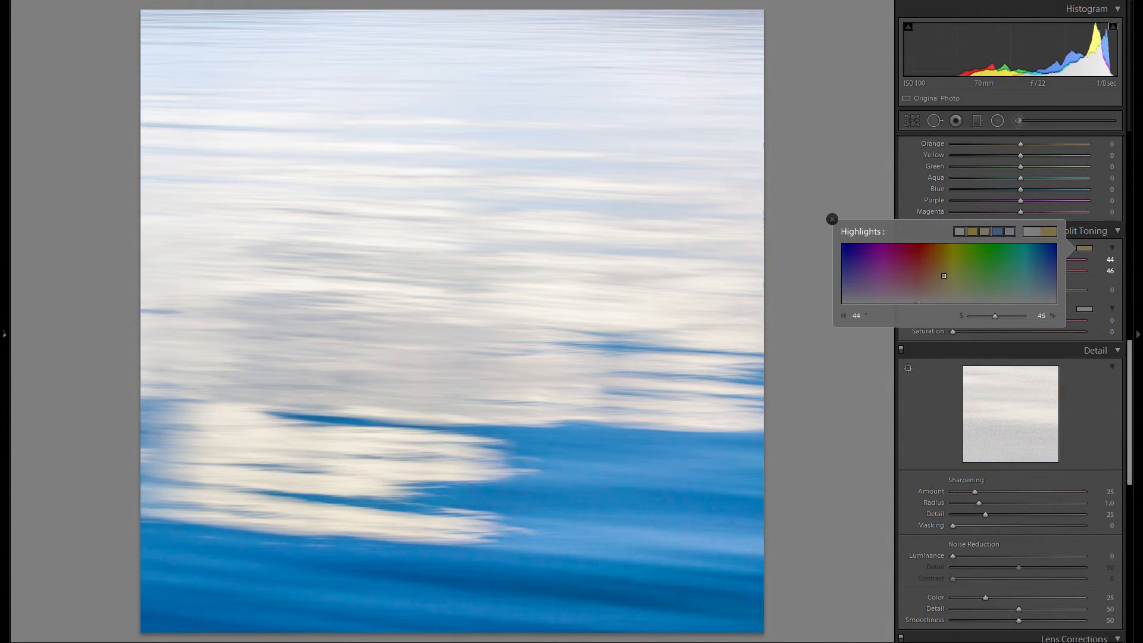
drag(944, 275, 949, 286)
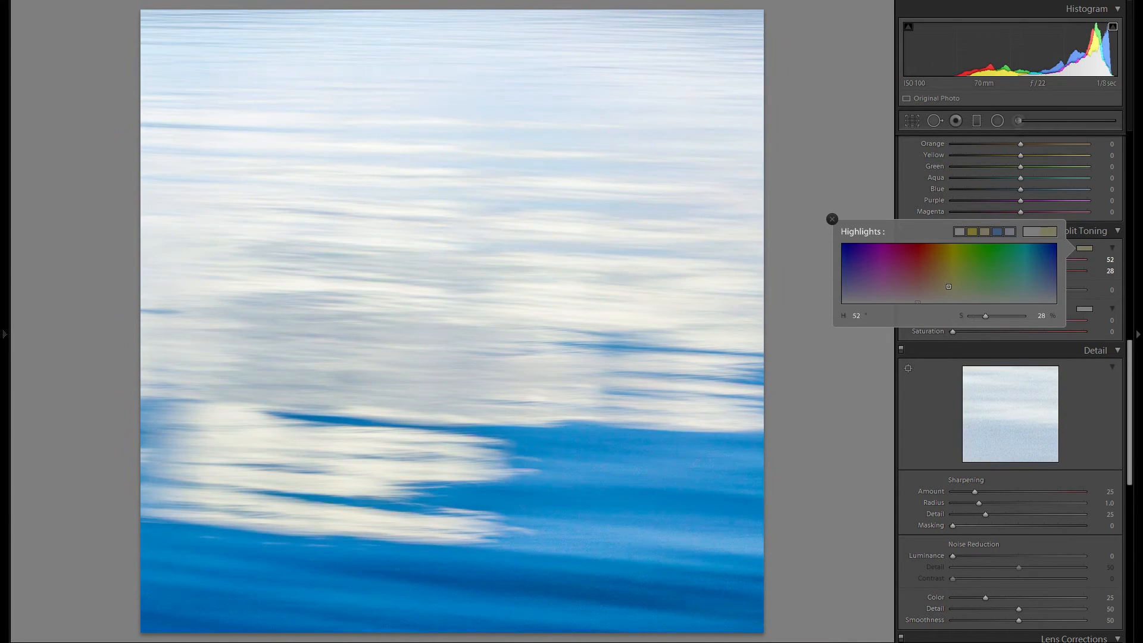
mouse_move(948, 287)
mouse_down()
mouse_move(897, 276)
mouse_move(942, 274)
mouse_move(943, 302)
mouse_move(943, 264)
mouse_up()
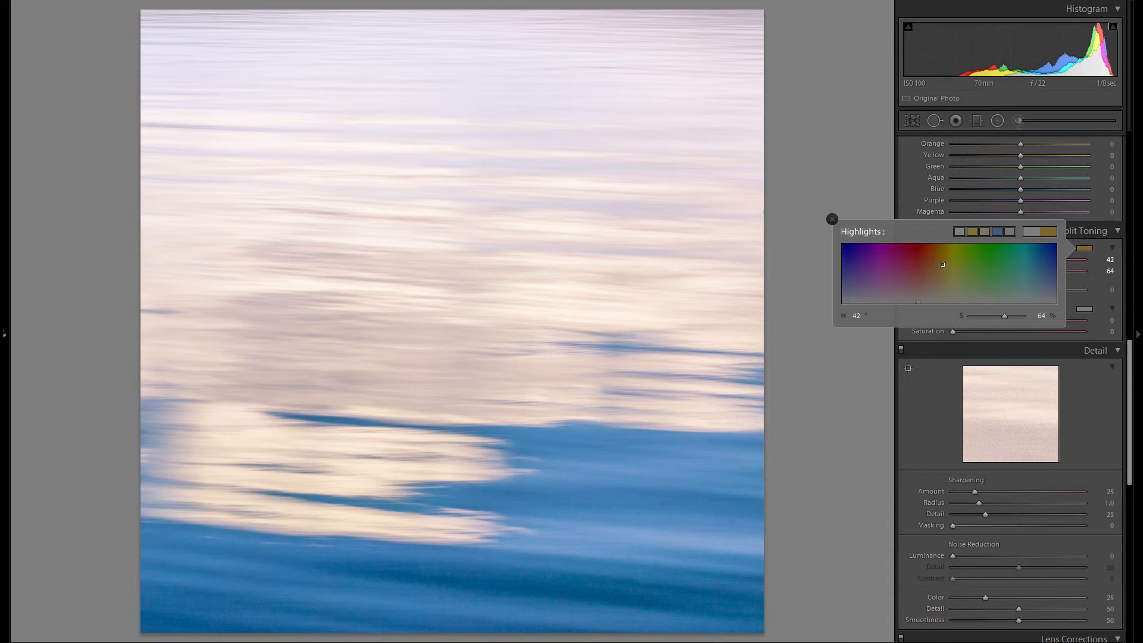
drag(942, 265, 942, 292)
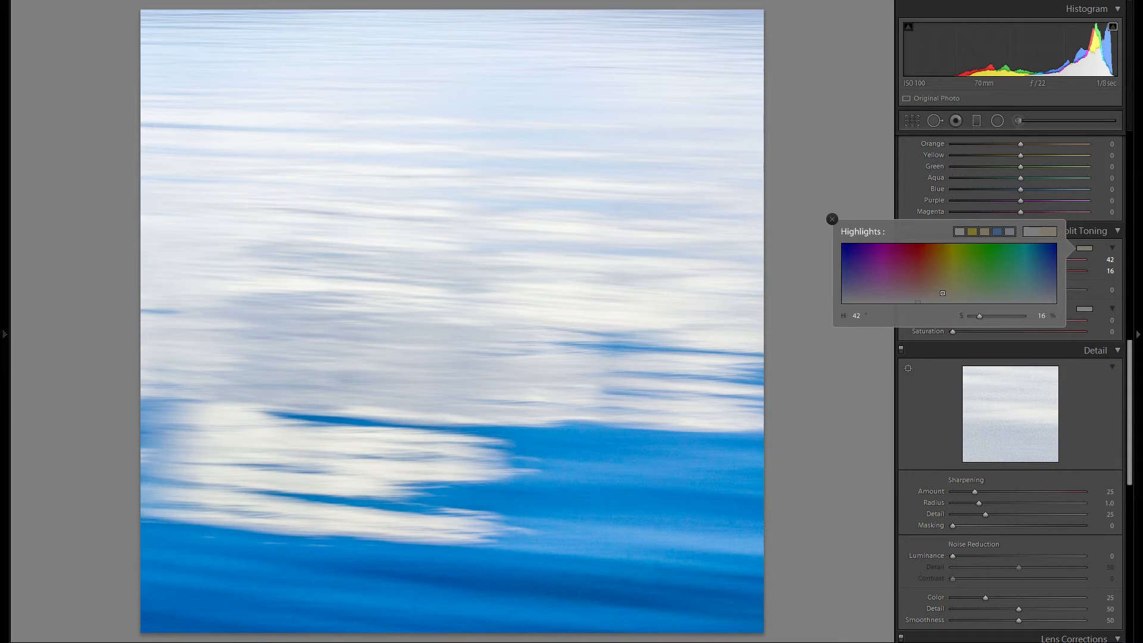
drag(980, 316, 975, 315)
drag(975, 316, 980, 315)
click(832, 221)
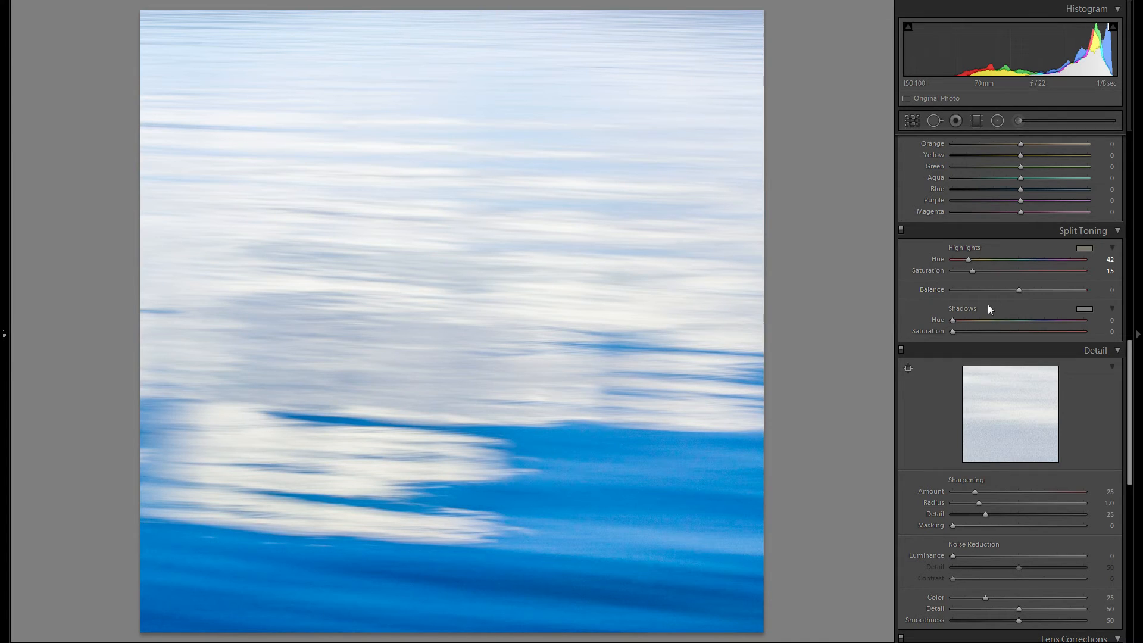
Set the Split Toning shadows to a matching warm tint of hue 42, saturation 16.
click(1086, 309)
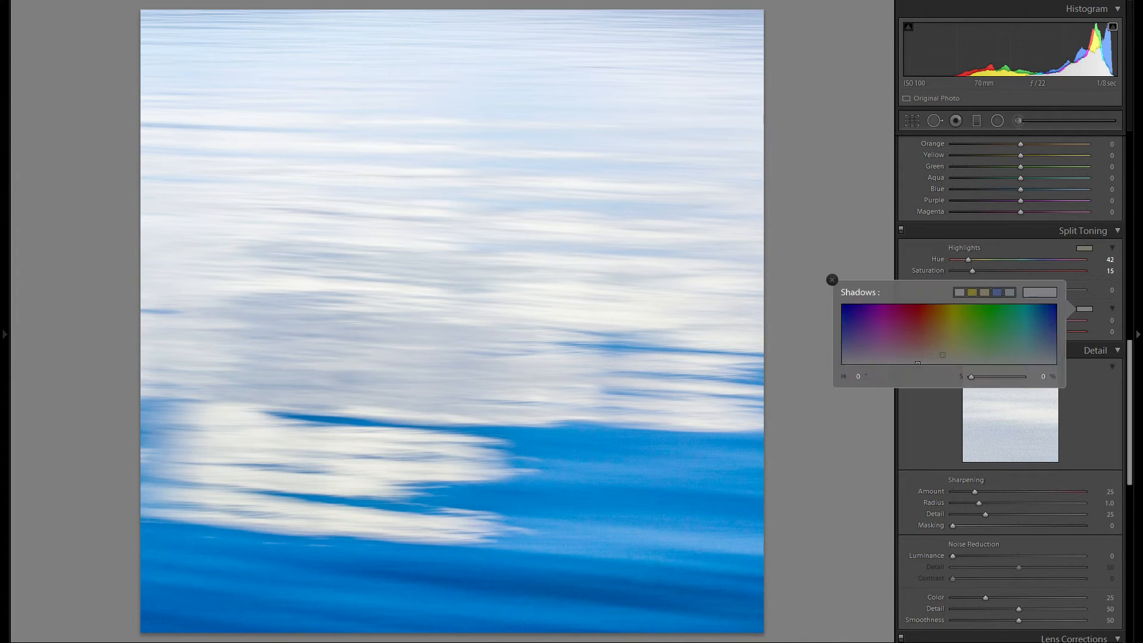
mouse_move(941, 332)
mouse_down()
mouse_move(921, 338)
mouse_move(947, 337)
mouse_move(940, 349)
mouse_up()
drag(939, 349, 943, 354)
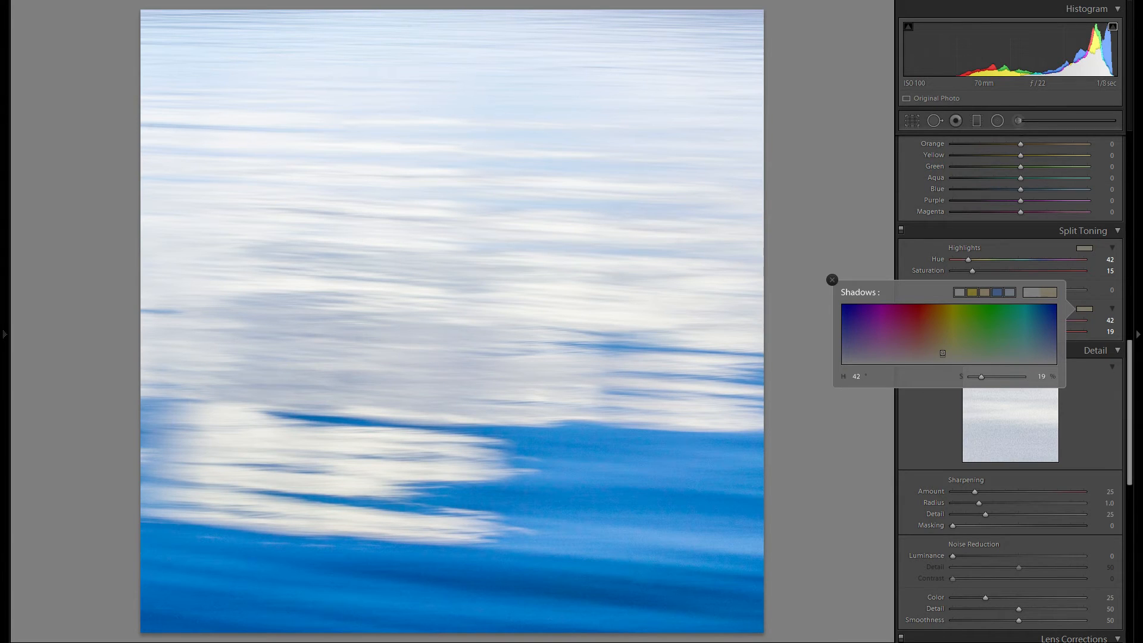
drag(942, 353, 943, 354)
click(833, 280)
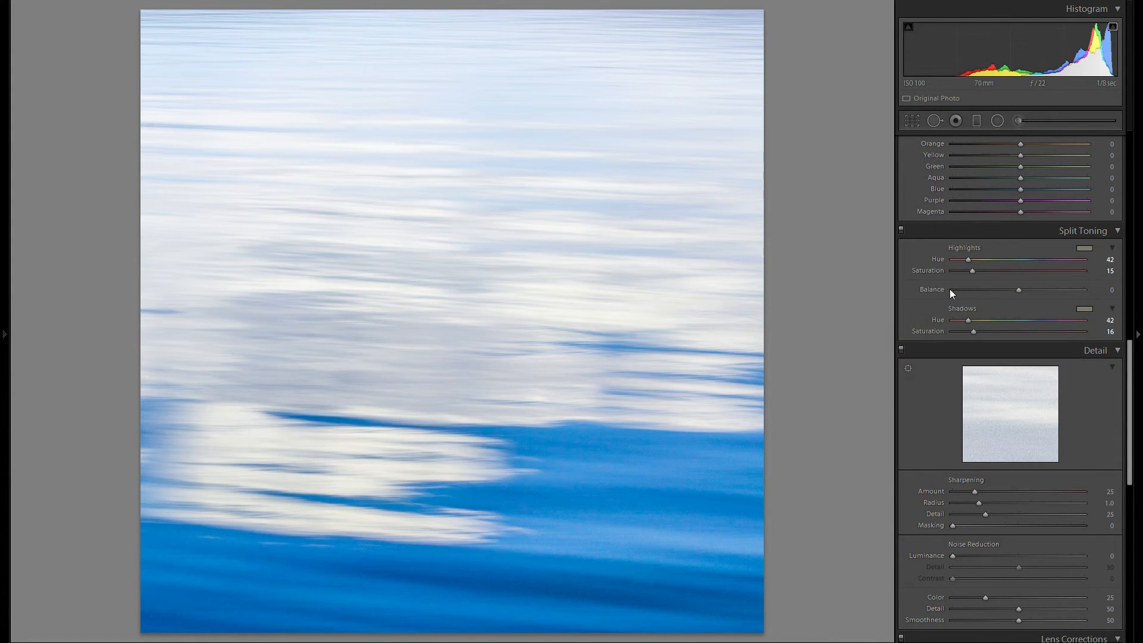
click(903, 231)
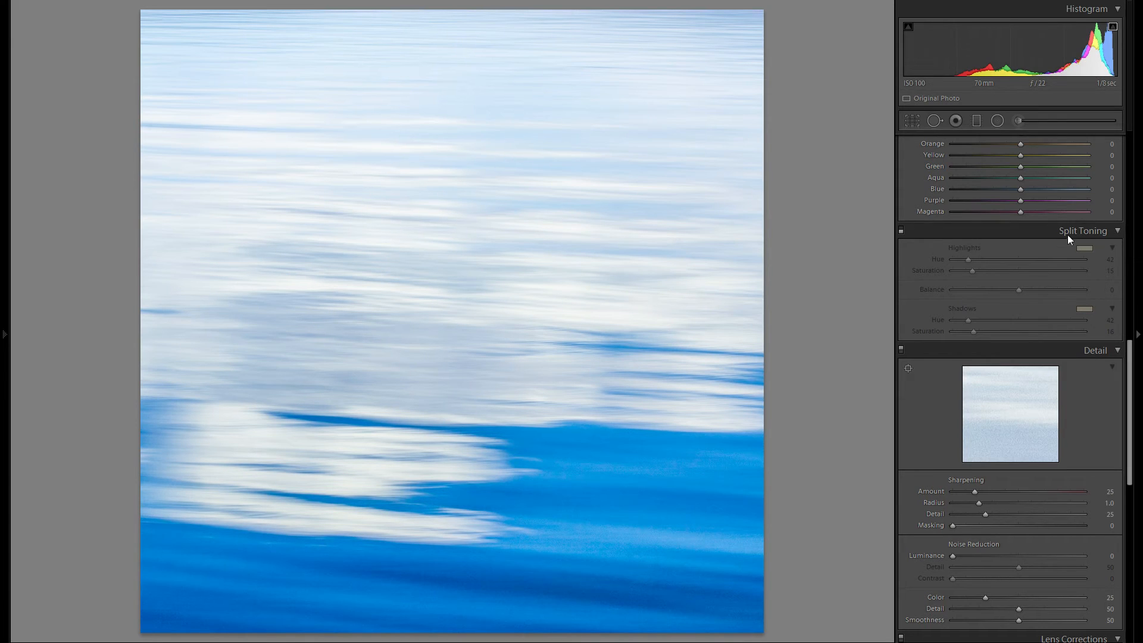
click(902, 231)
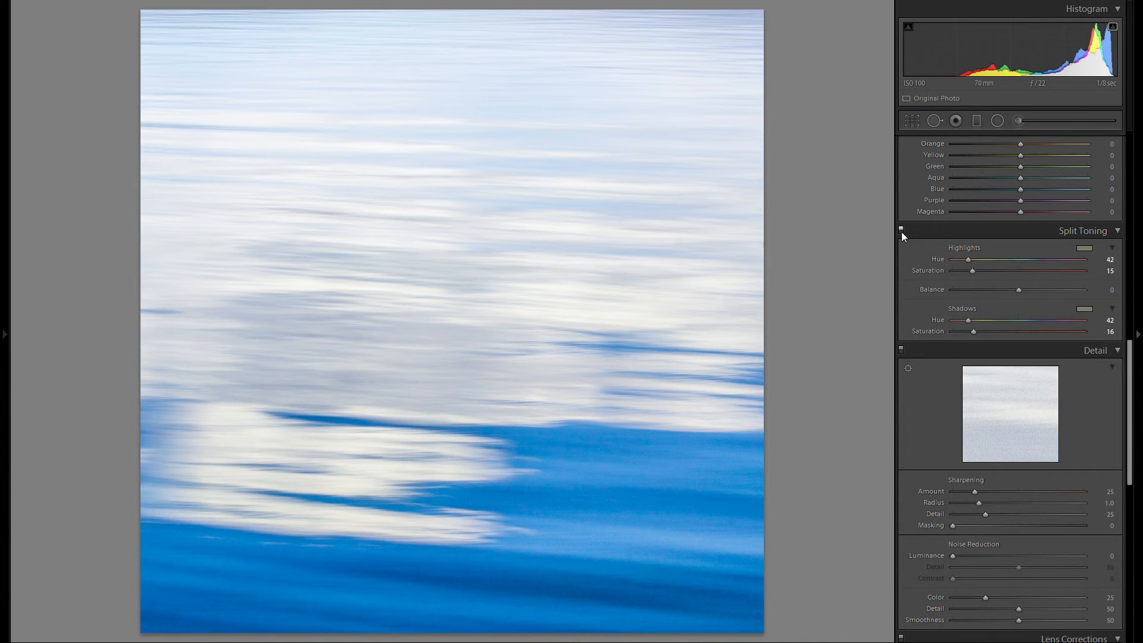
click(902, 231)
scroll(1020, 290, down, 3)
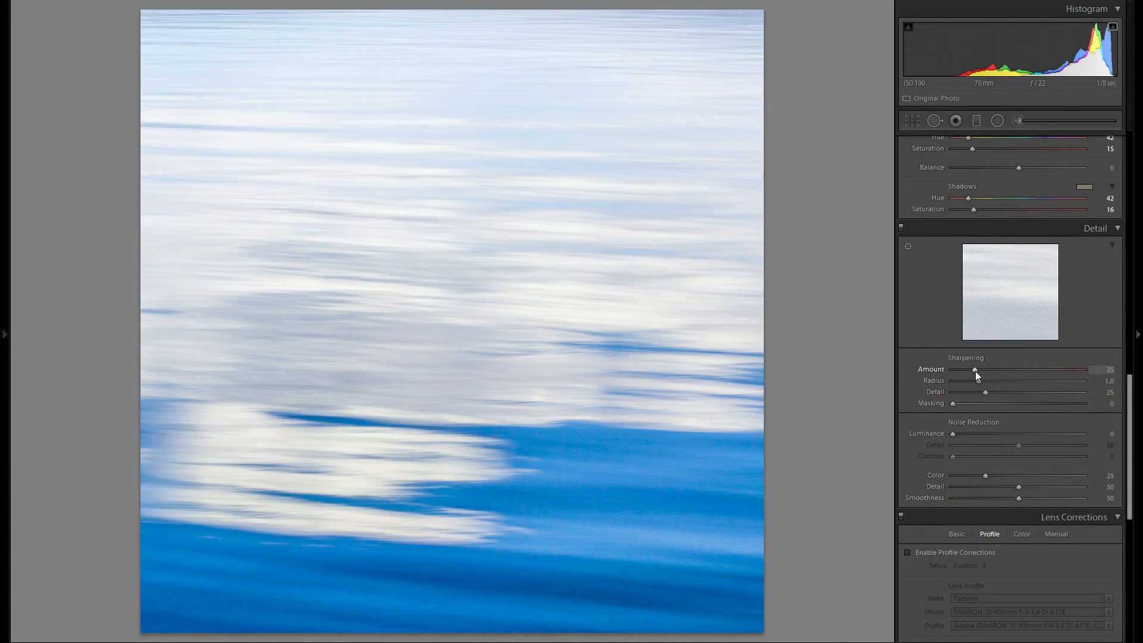
Drag Sharpening Amount from 25 down to 0.
drag(975, 370, 873, 369)
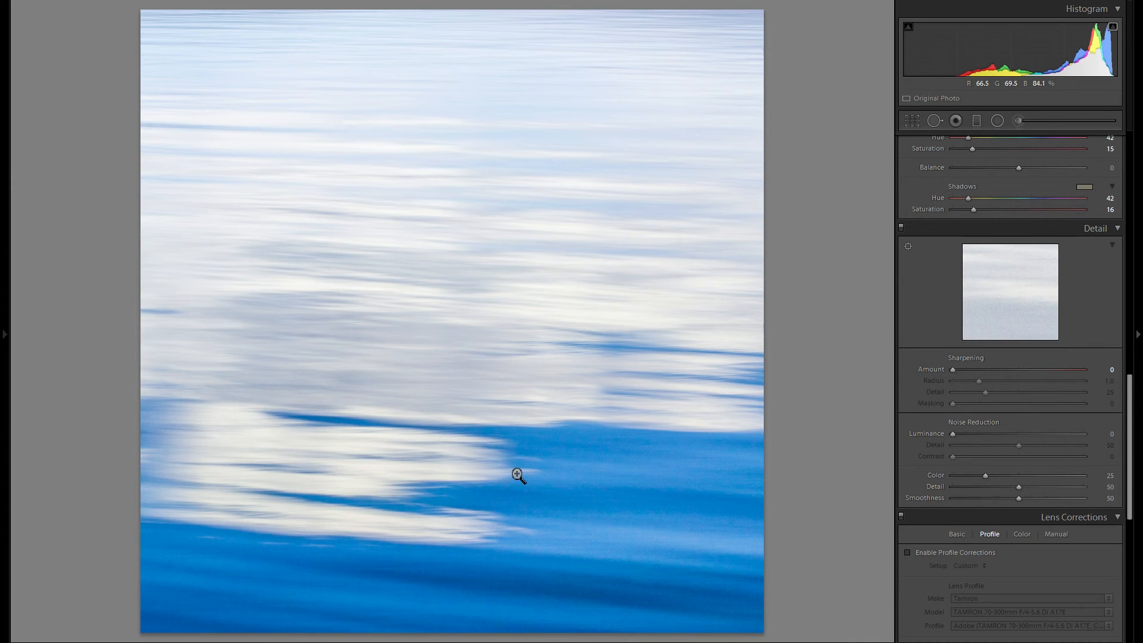
Inspect the clouds and water at 1:1 magnification to check for noise.
click(518, 475)
drag(536, 510, 524, 388)
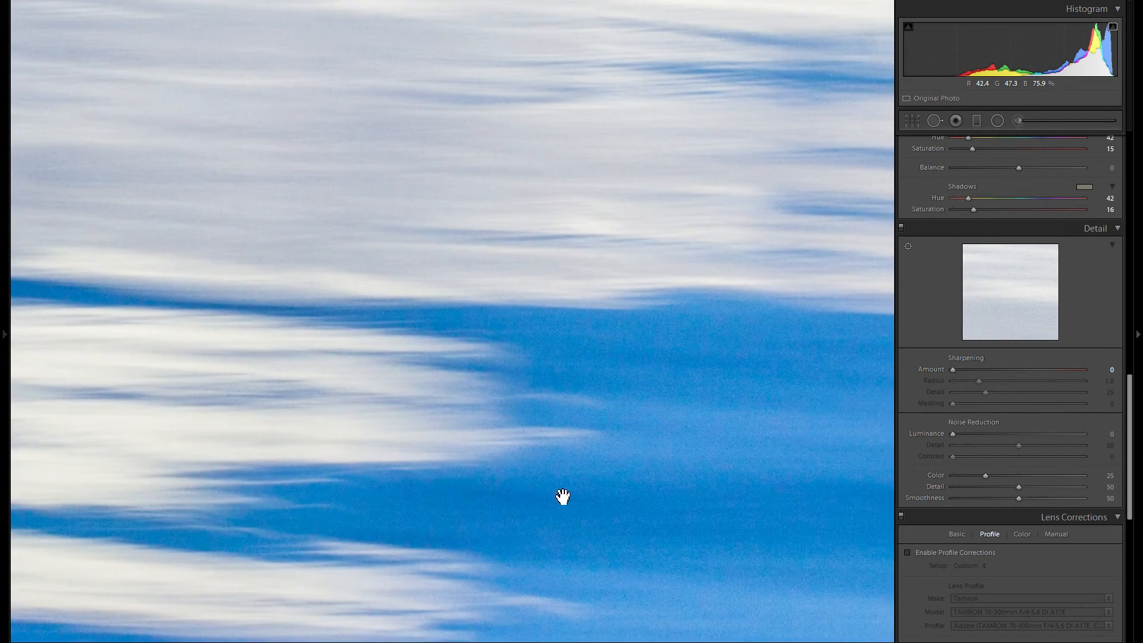
mouse_move(503, 526)
mouse_down()
mouse_move(590, 408)
mouse_move(679, 452)
mouse_up()
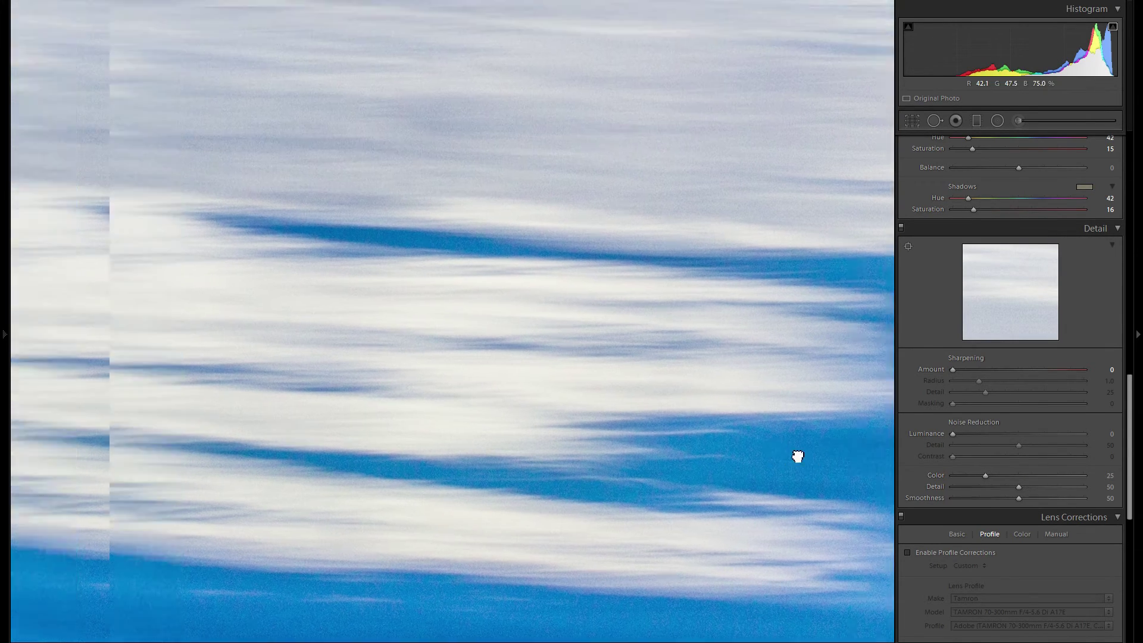
mouse_move(804, 451)
mouse_down()
mouse_move(649, 473)
mouse_move(786, 422)
mouse_move(766, 427)
mouse_move(750, 464)
mouse_move(722, 446)
mouse_move(601, 461)
mouse_move(571, 477)
mouse_move(599, 460)
mouse_move(527, 487)
mouse_move(677, 427)
mouse_up()
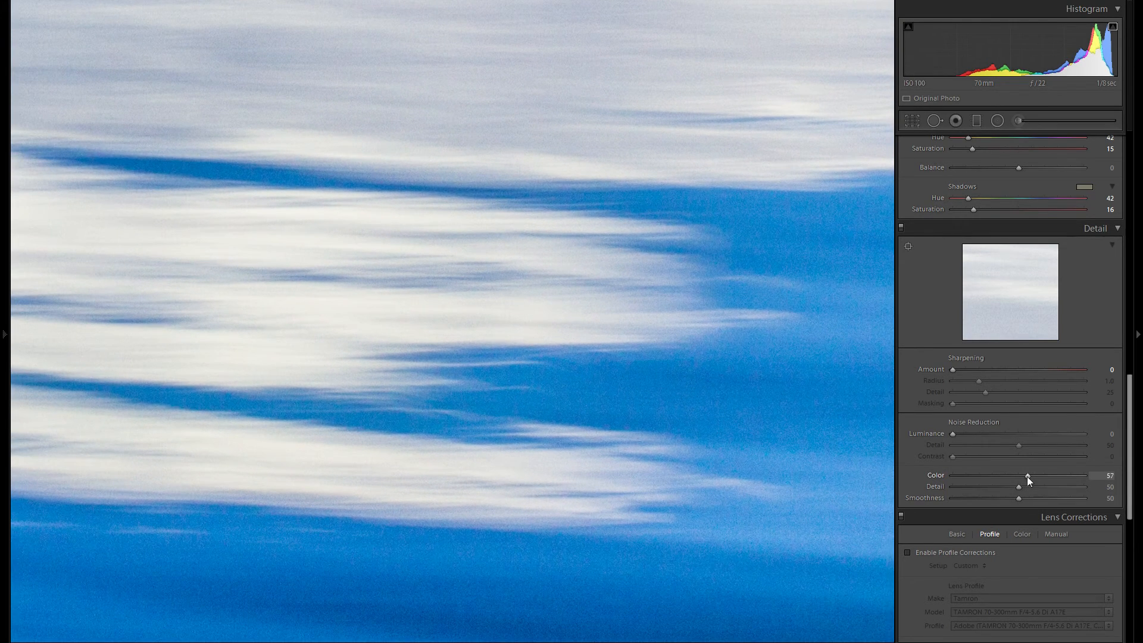
mouse_move(579, 421)
mouse_down()
mouse_move(562, 477)
mouse_move(643, 478)
mouse_move(495, 500)
mouse_up()
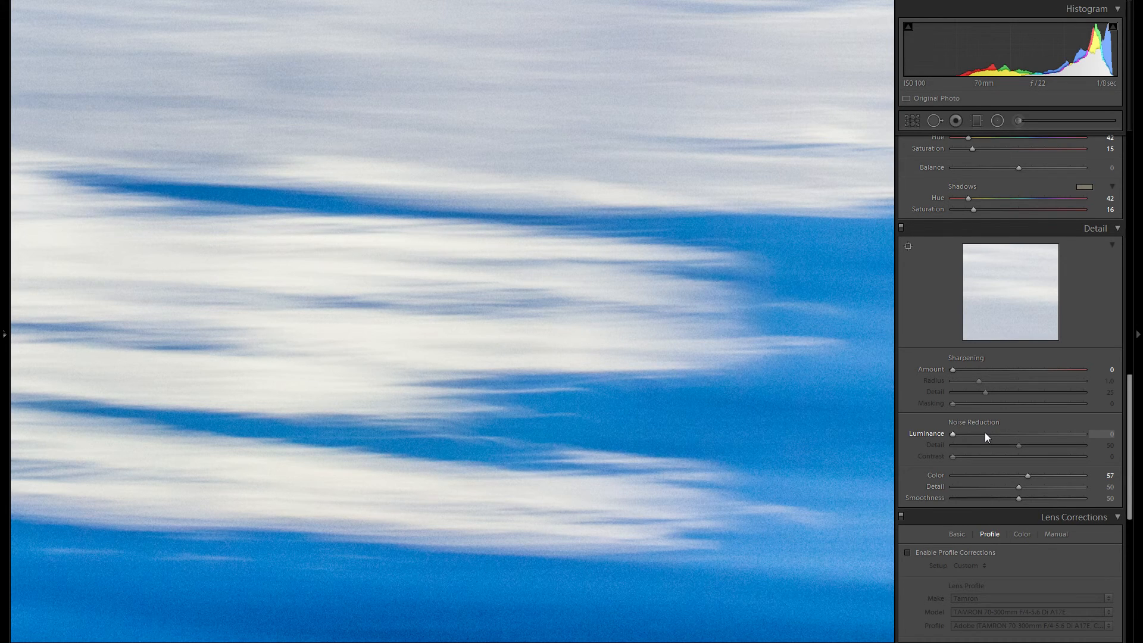
drag(554, 420, 523, 432)
click(523, 432)
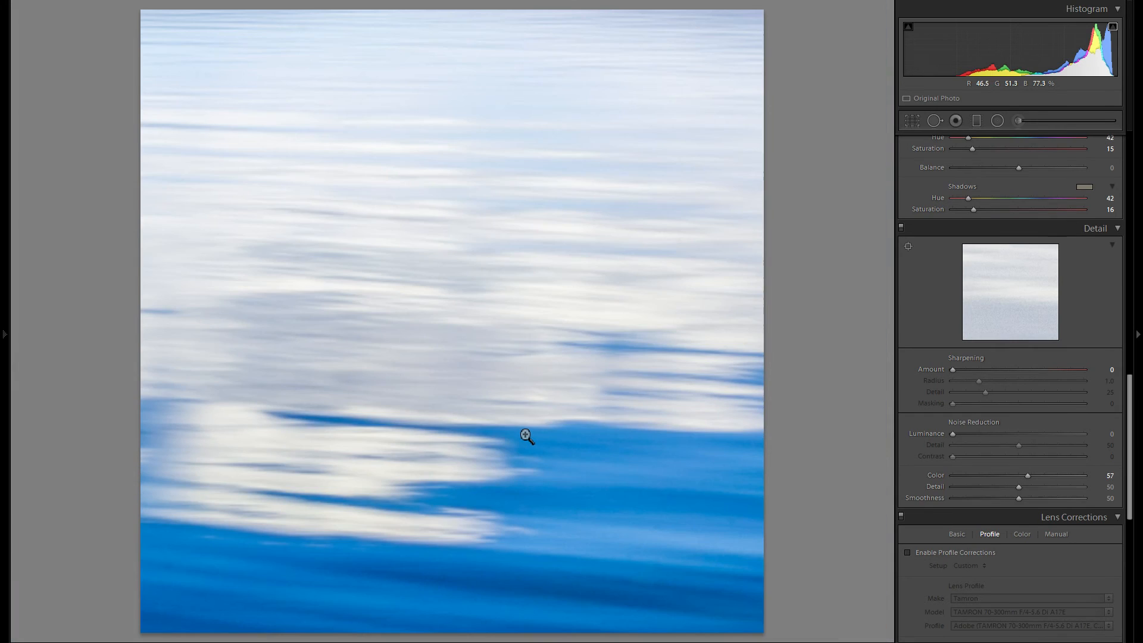
click(526, 436)
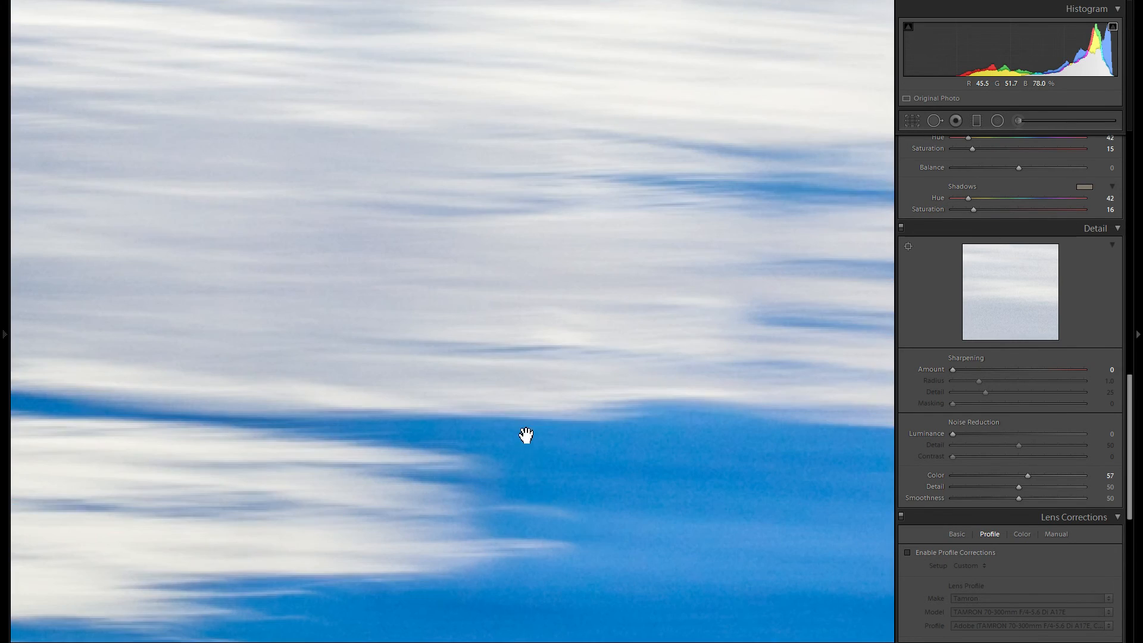
Set luminance noise reduction to 50 and compare with the Detail panel toggled off and on.
click(996, 435)
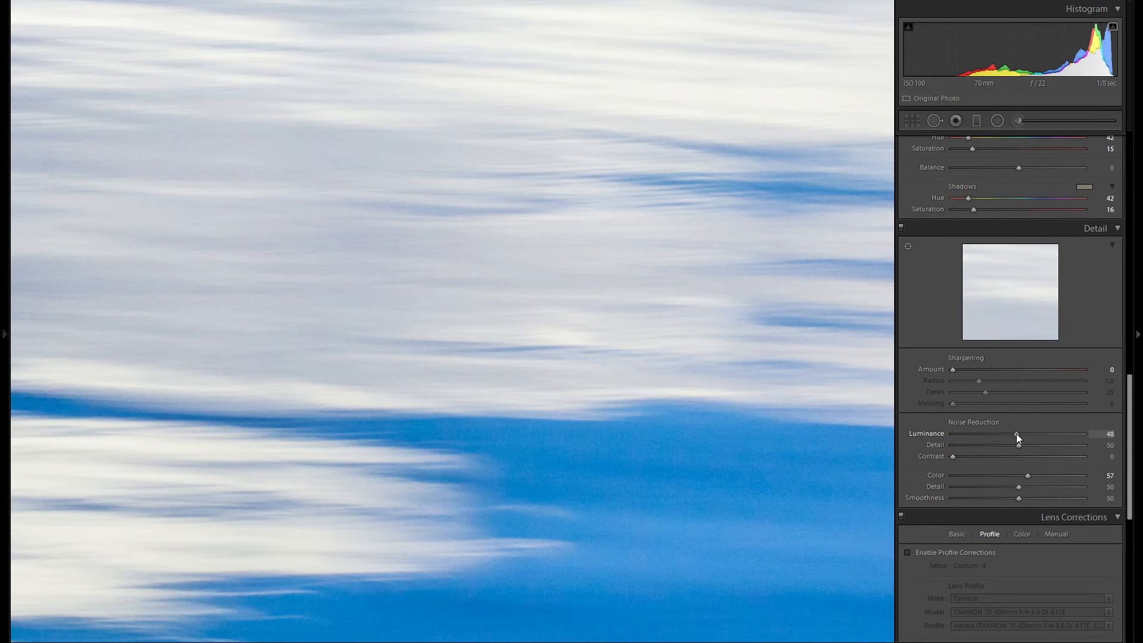
drag(1017, 432, 1019, 433)
click(901, 229)
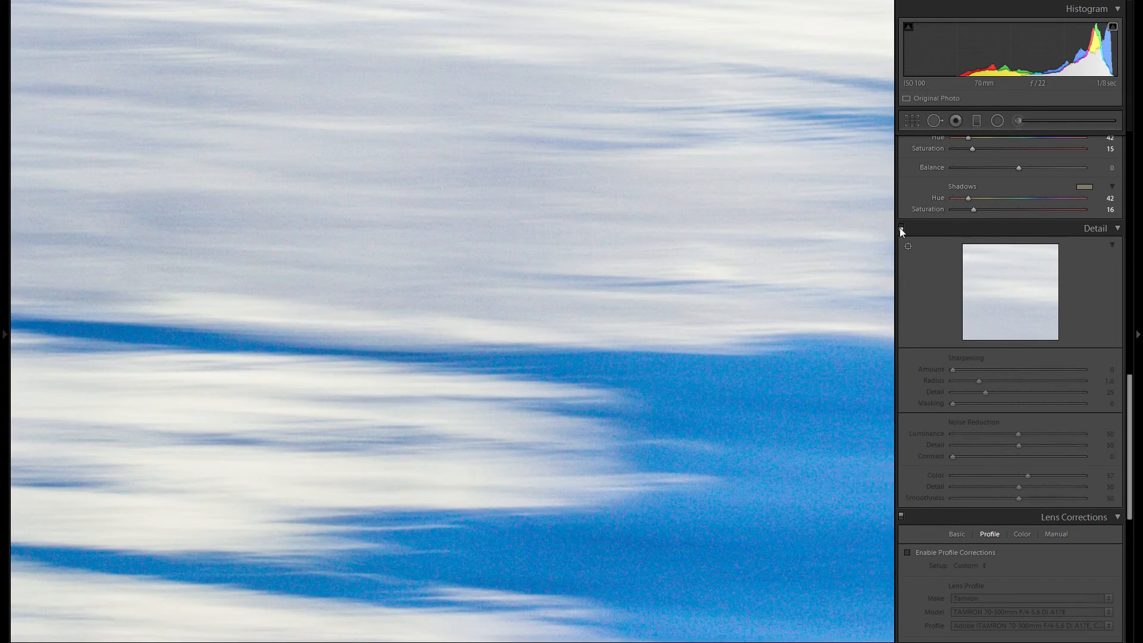
click(900, 228)
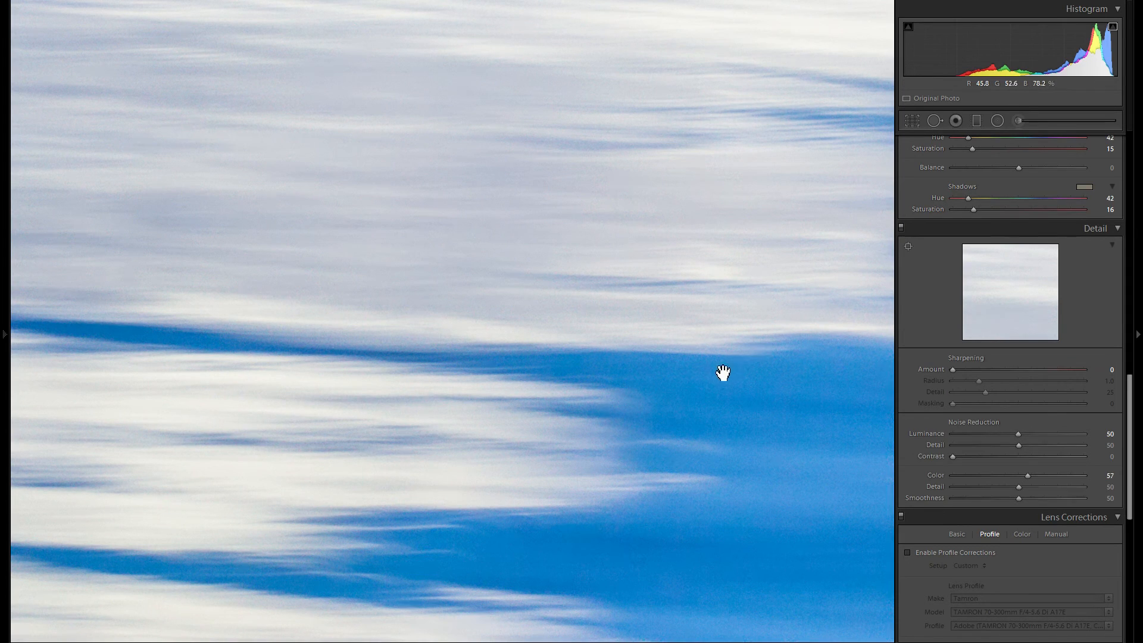
mouse_move(614, 347)
mouse_down()
mouse_move(525, 327)
mouse_move(617, 327)
mouse_up()
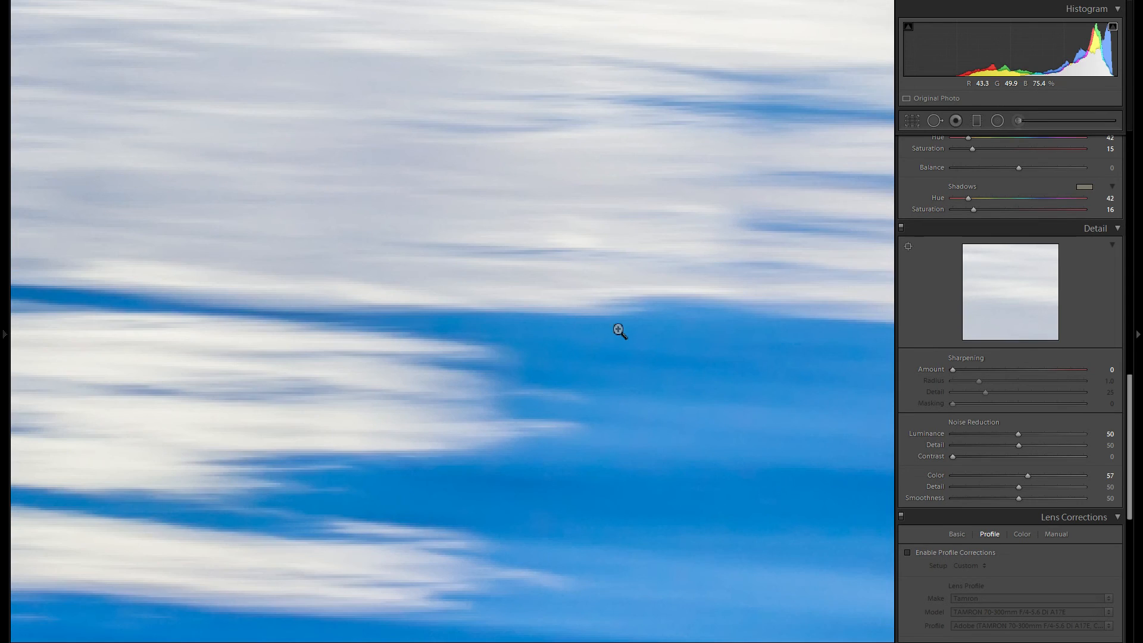
key(z)
scroll(1069, 347, down, 3)
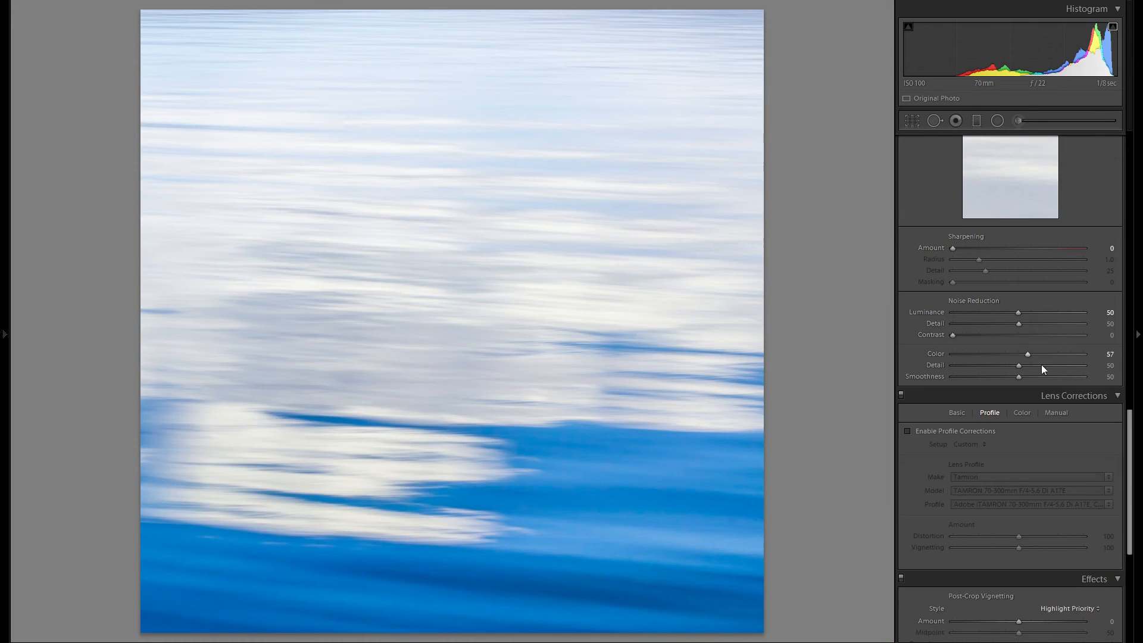
scroll(1041, 364, down, 3)
Enable lens profile corrections for the Tamron 70-300mm lens.
click(935, 312)
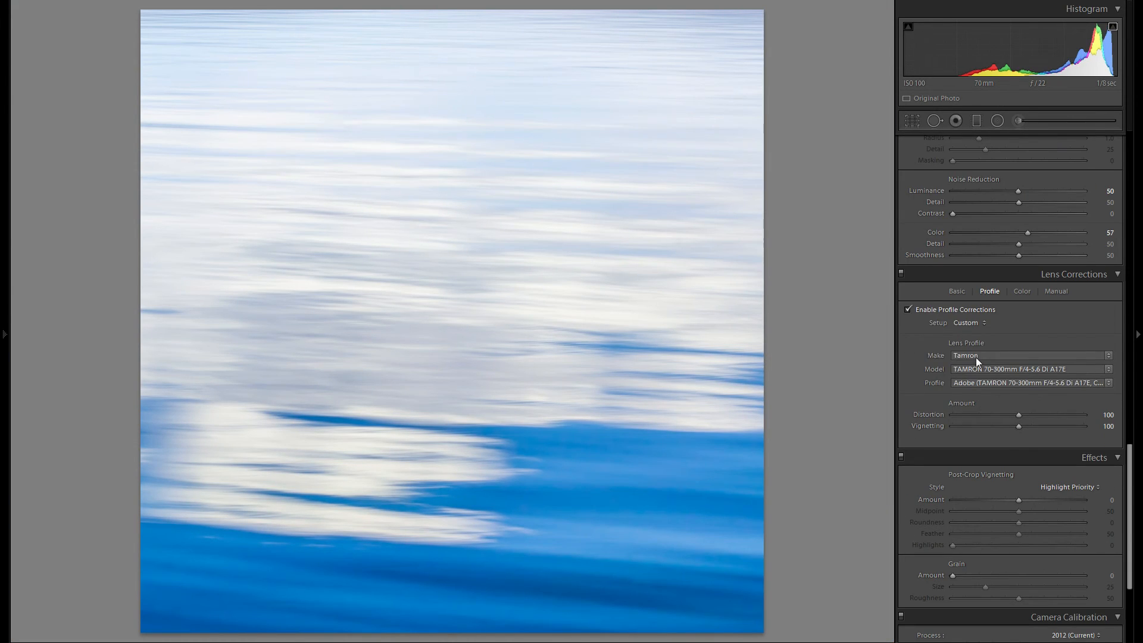
click(1021, 292)
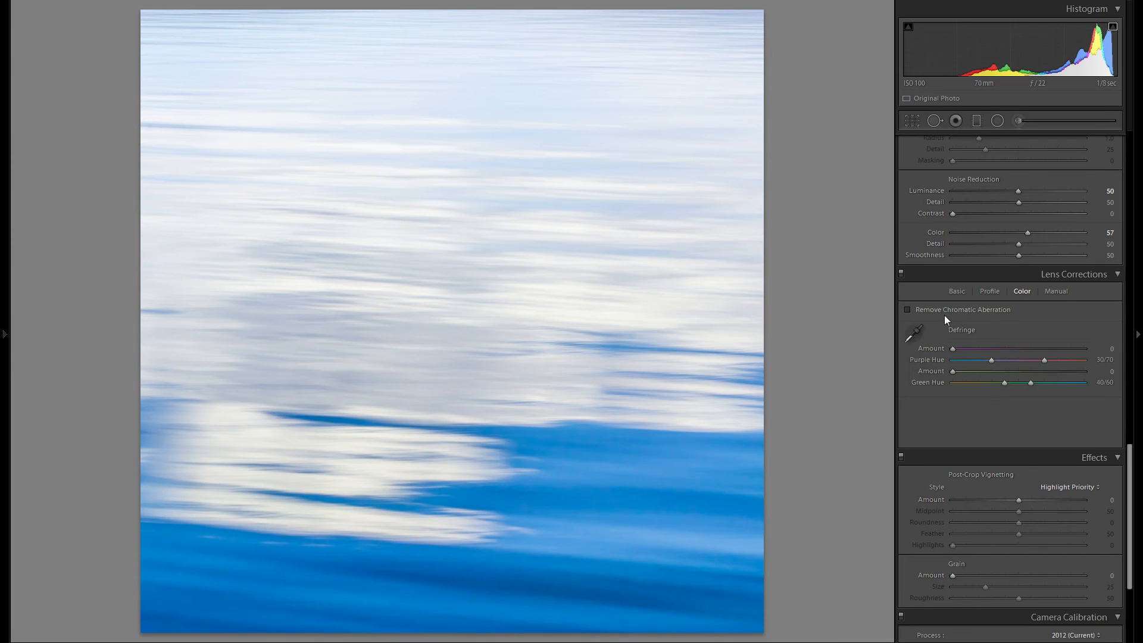
scroll(1039, 328, down, 3)
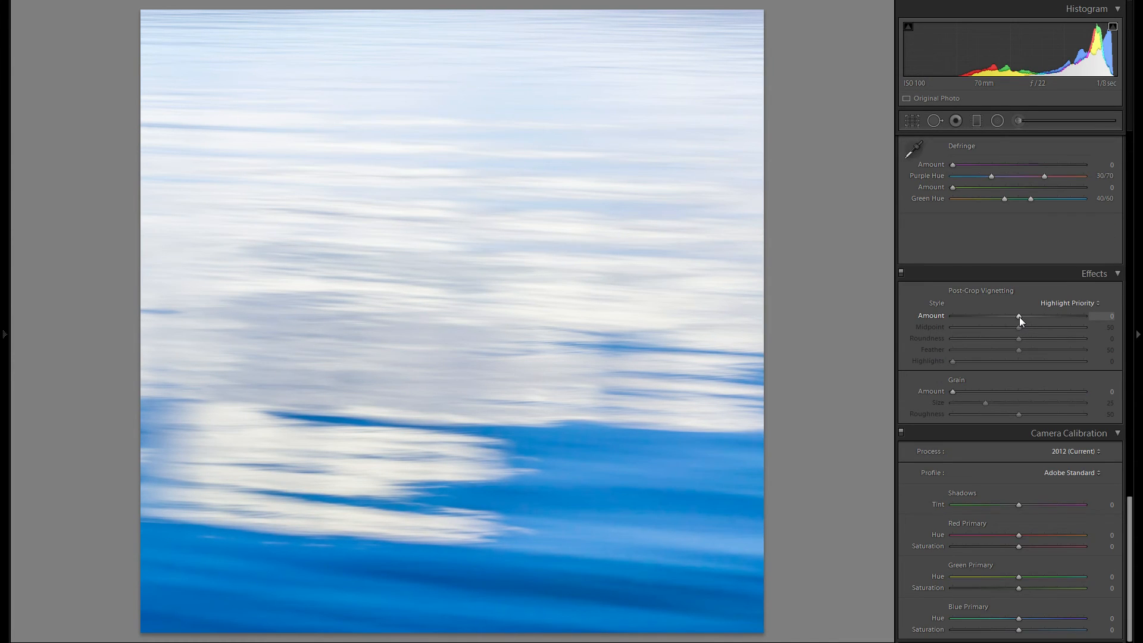
Set the Post-Crop Vignetting Amount to -7 after testing and resetting a few values.
drag(1019, 317, 1015, 316)
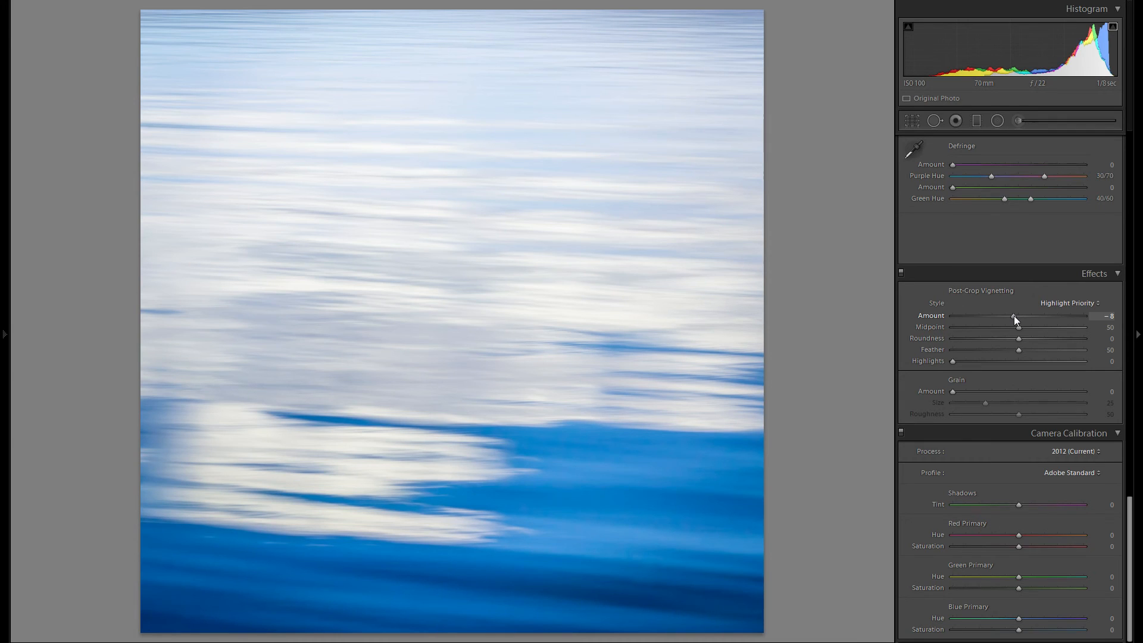
drag(1013, 315, 1018, 315)
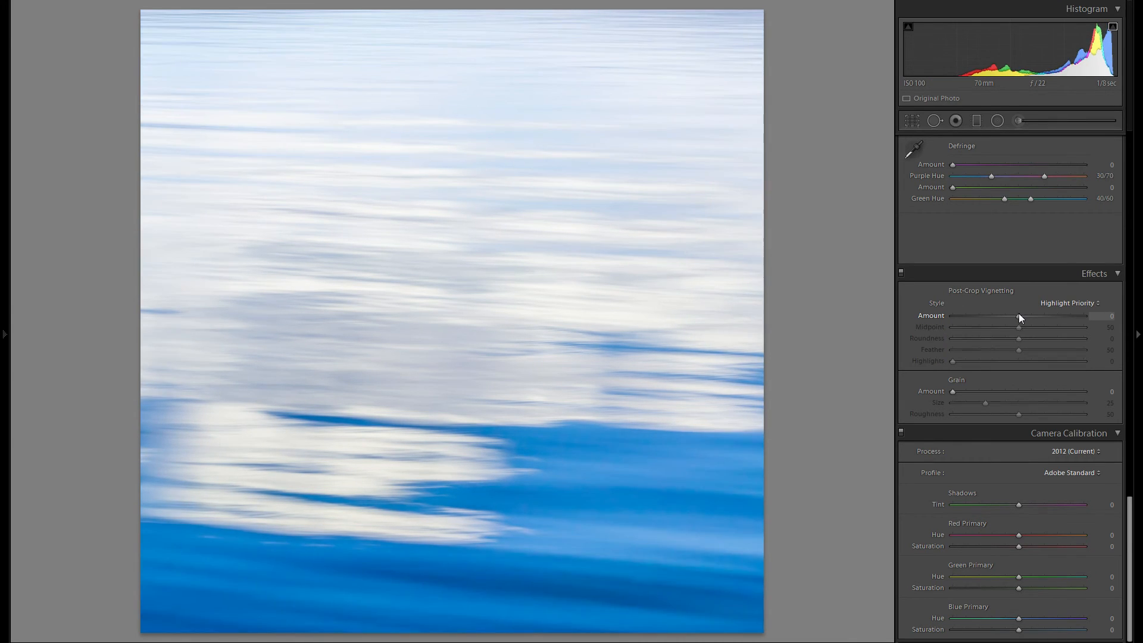
drag(1017, 313, 1013, 313)
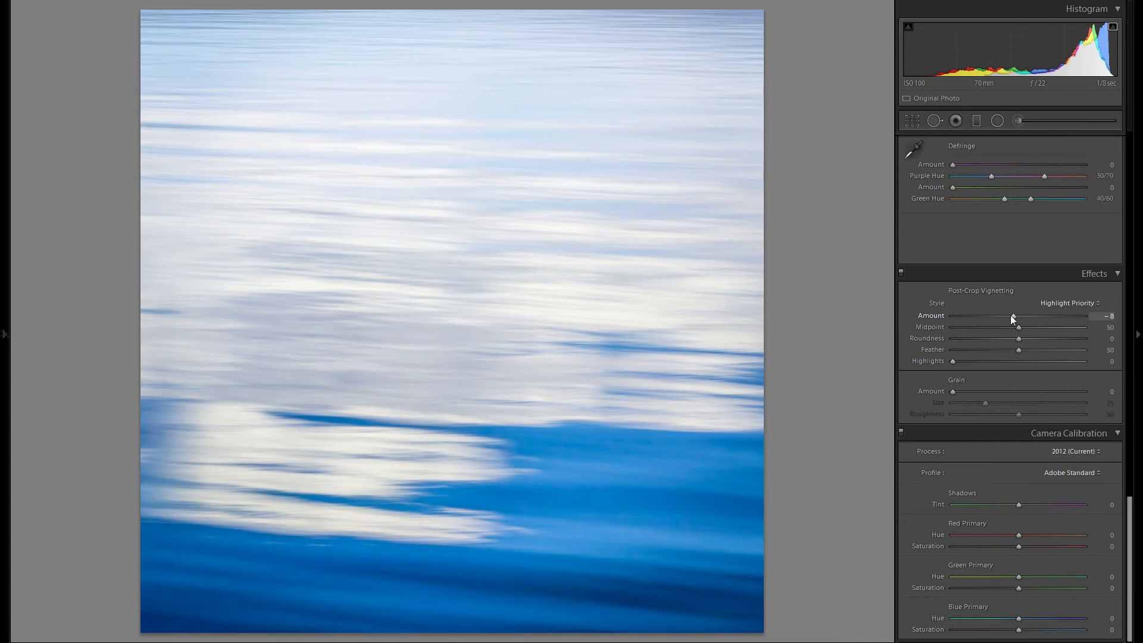
double_click(934, 315)
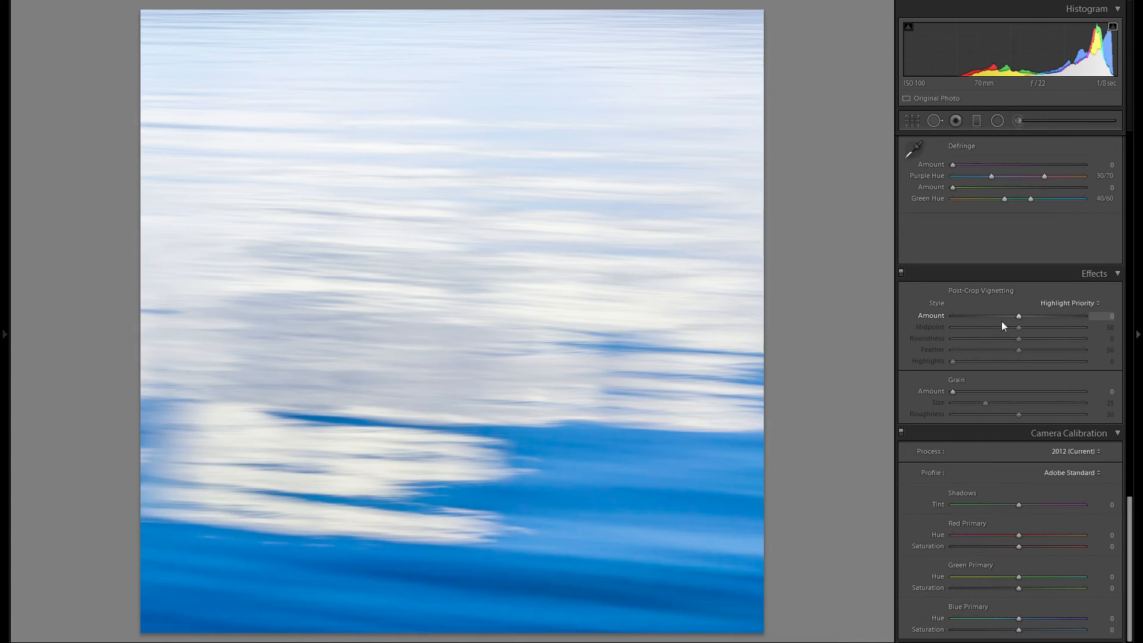
drag(1020, 316, 1012, 316)
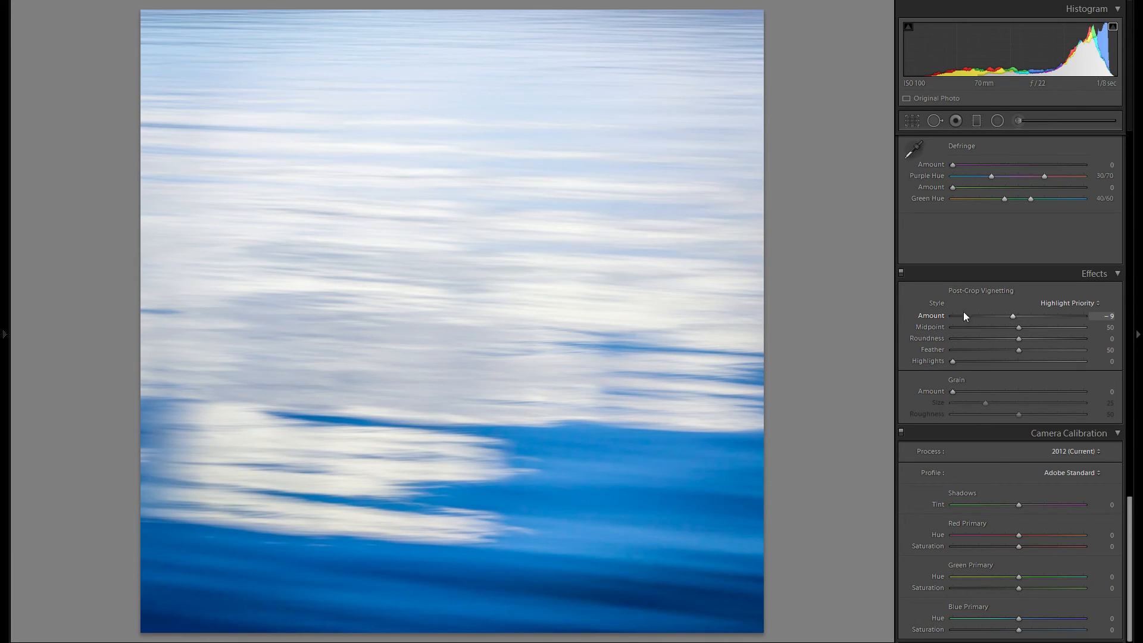
double_click(927, 315)
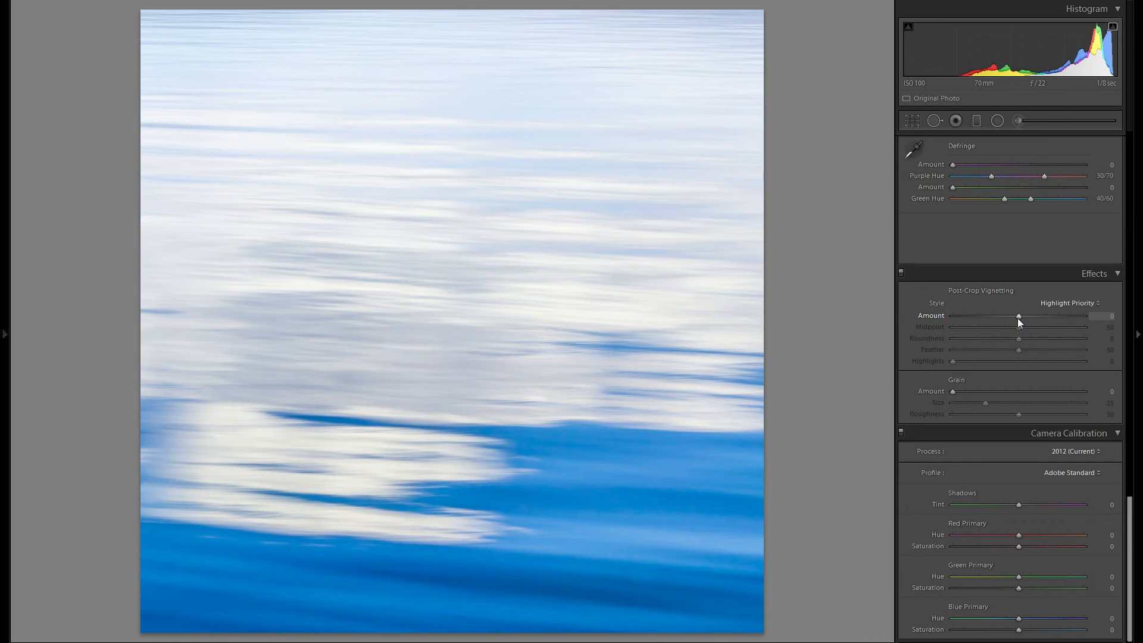
drag(1020, 316, 1014, 316)
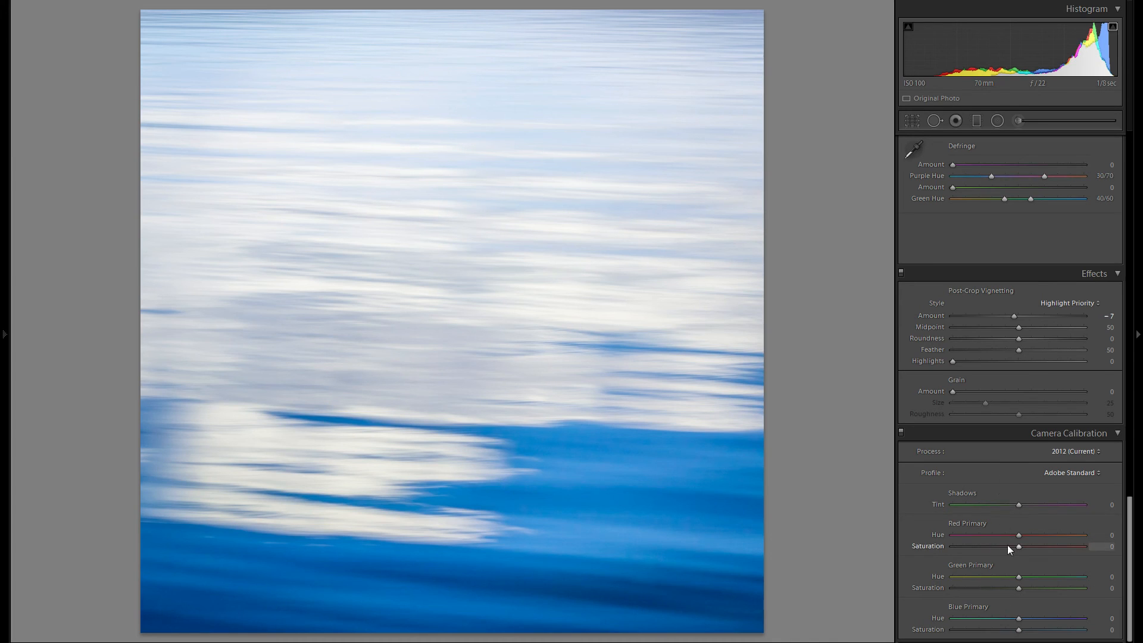
scroll(968, 498, up, 10)
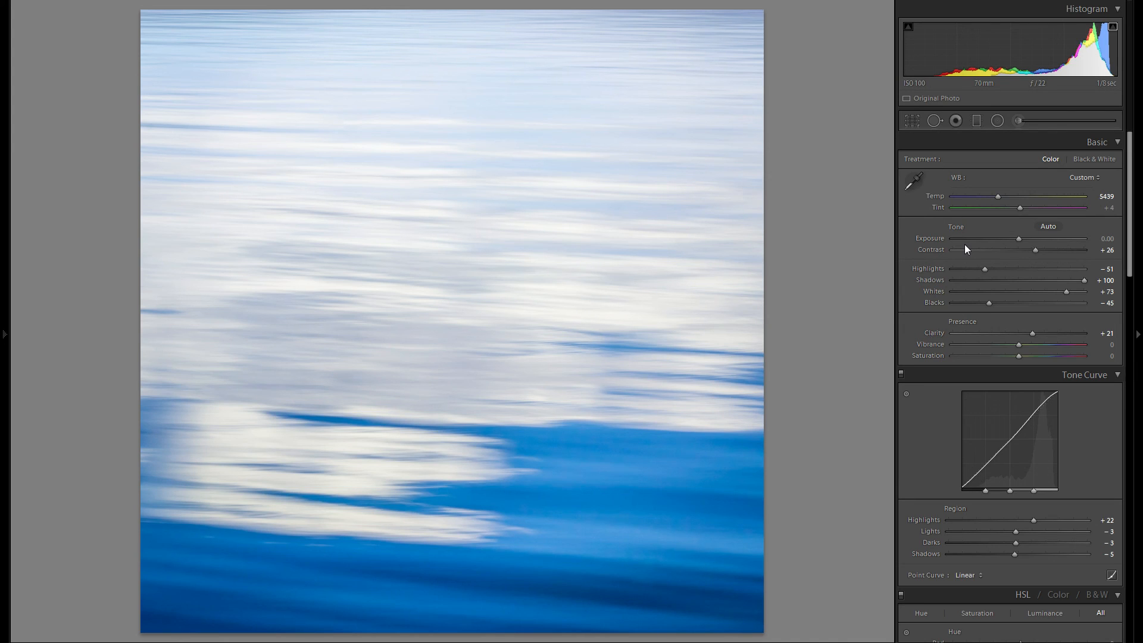
Activate the Radial Filter tool to start a new radial local adjustment.
click(998, 120)
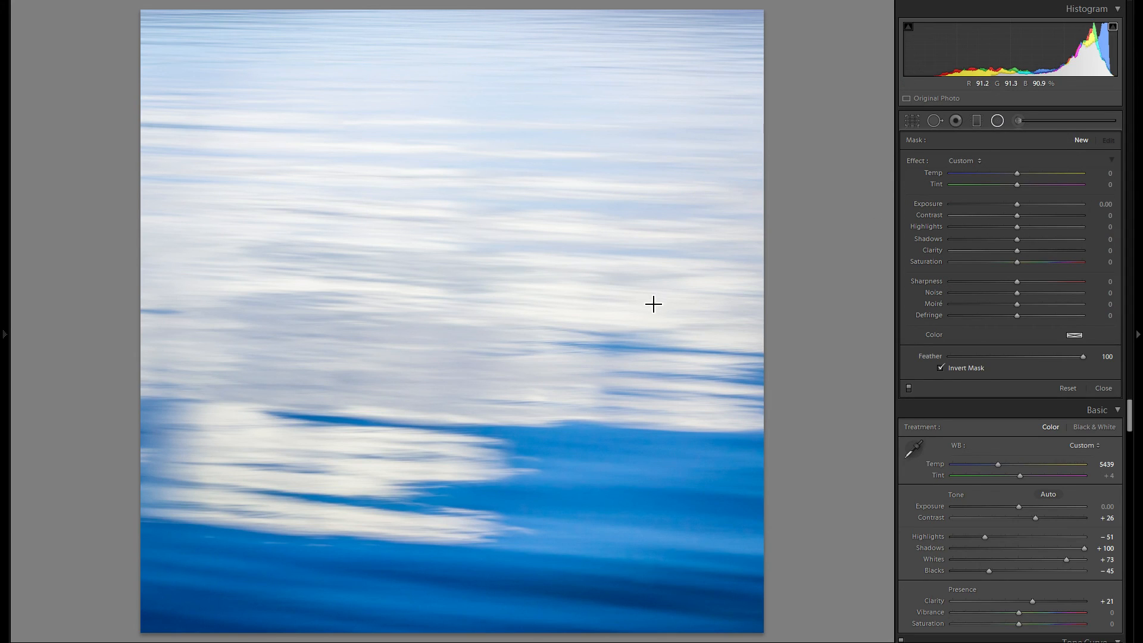
drag(339, 347, 805, 347)
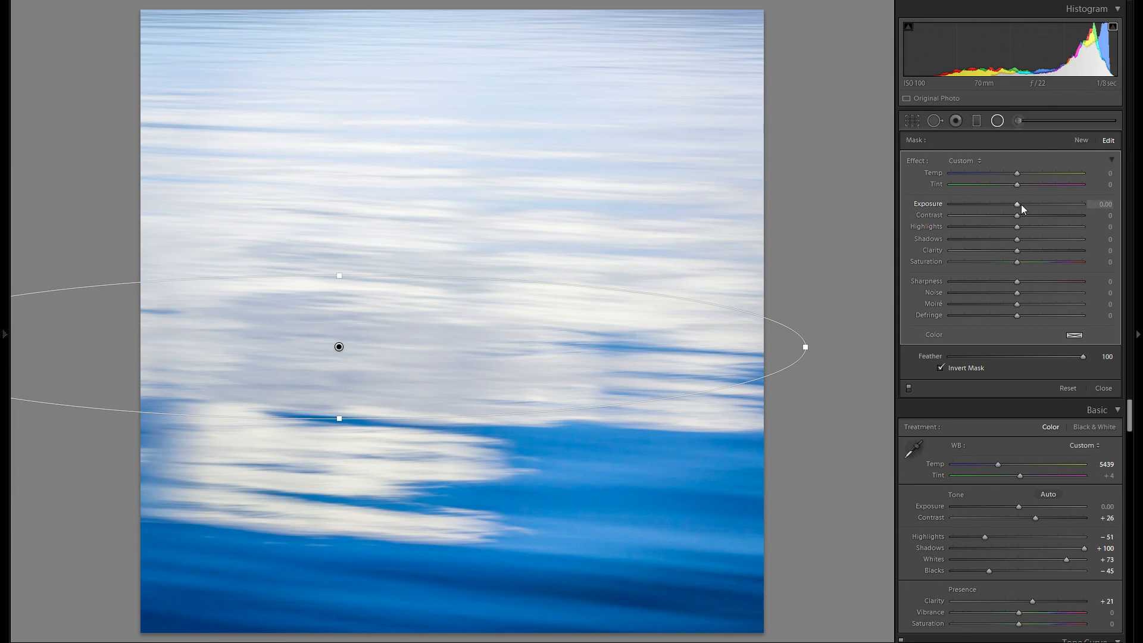
drag(1018, 204, 1026, 204)
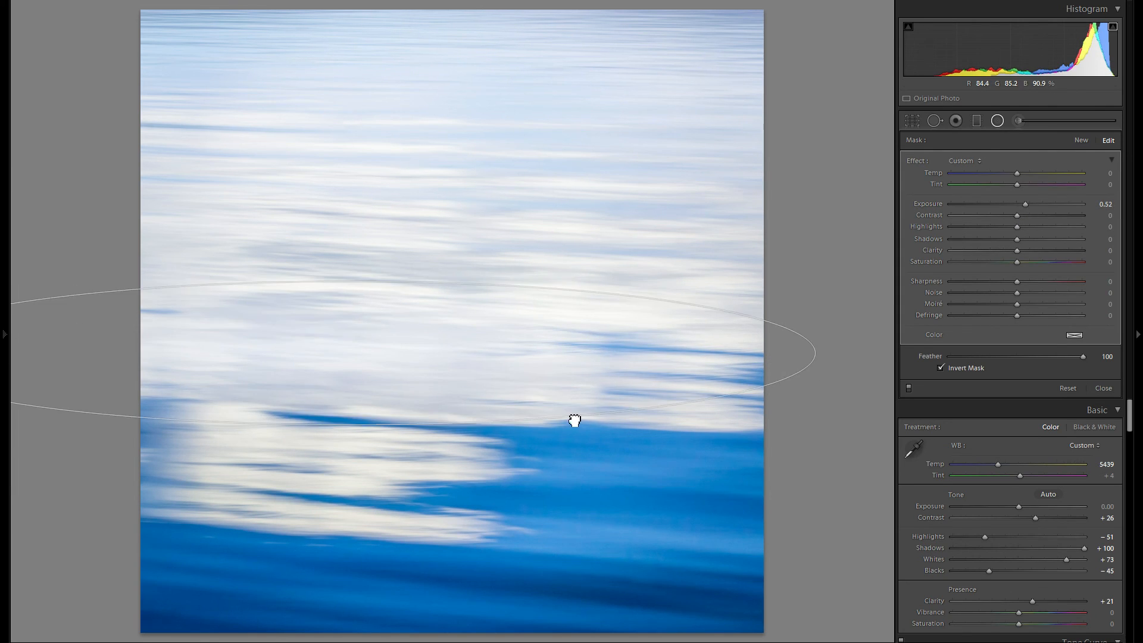
mouse_move(577, 419)
mouse_down()
mouse_move(587, 252)
mouse_move(631, 379)
mouse_up()
right_click(631, 379)
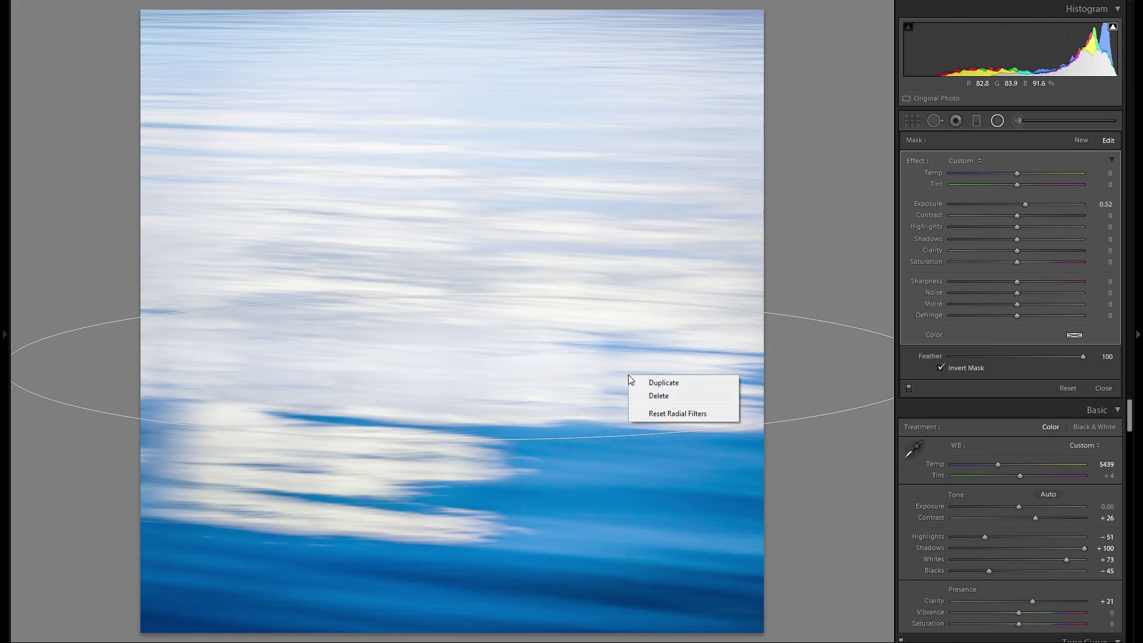
click(658, 396)
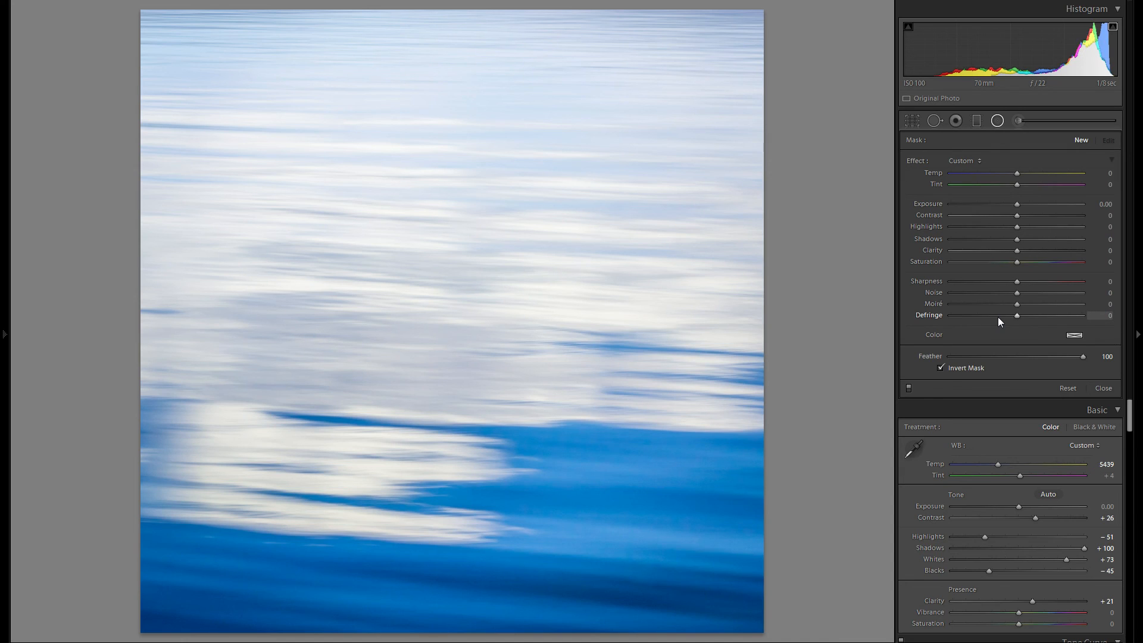
click(998, 121)
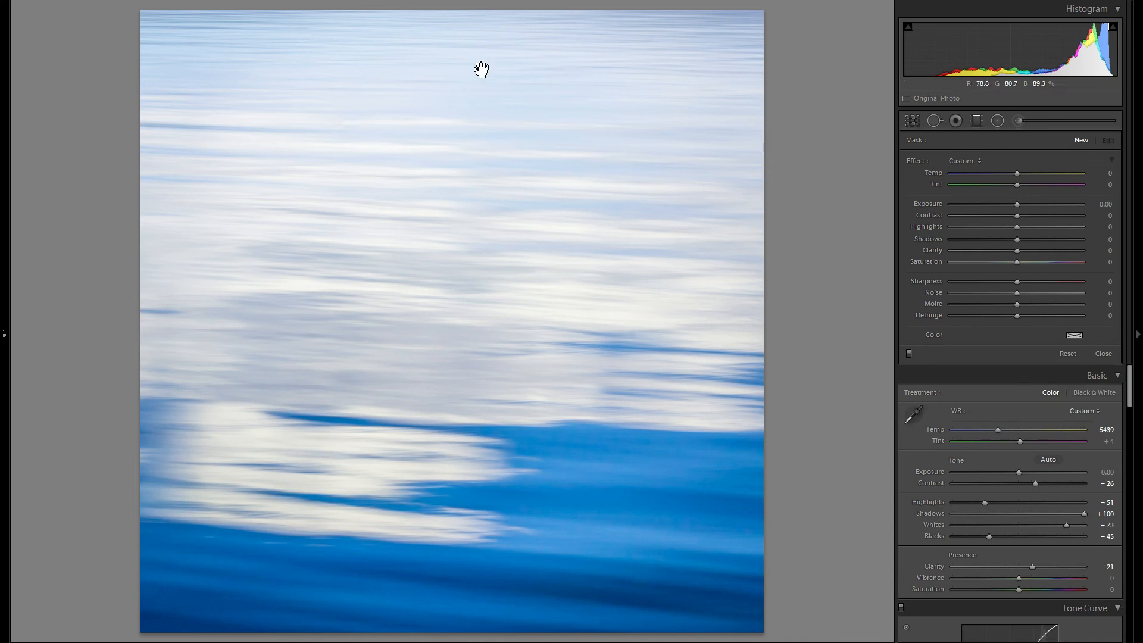
Try a Graduated Filter at exposure -0.45 across the top edge, delete it, and close the tool.
drag(472, 43, 474, 76)
drag(1017, 206, 1006, 209)
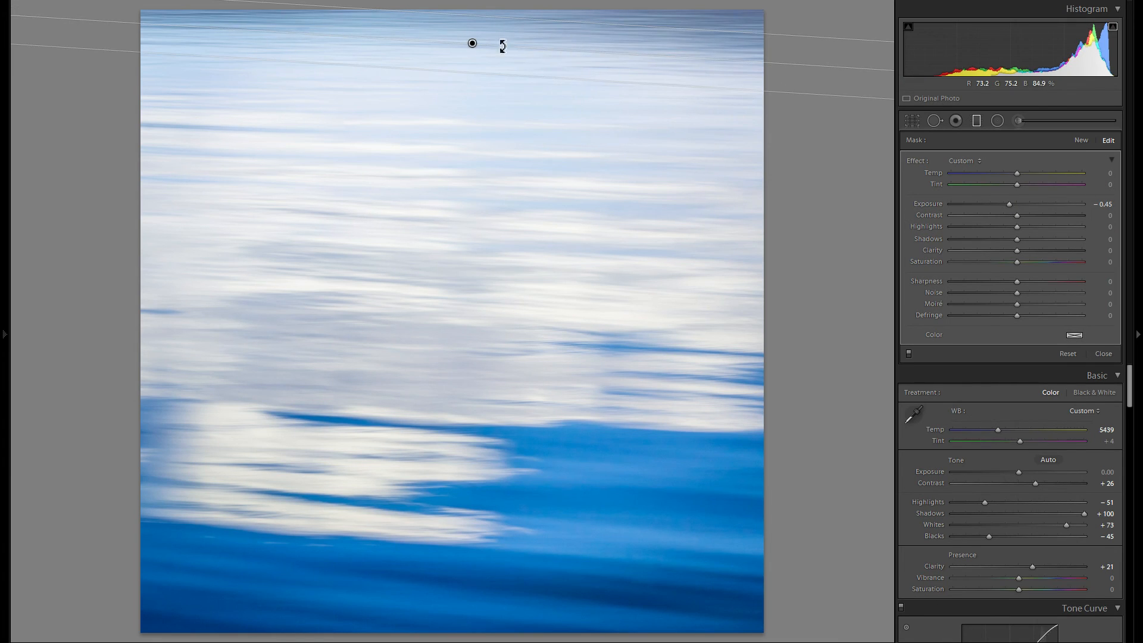
right_click(473, 44)
click(499, 62)
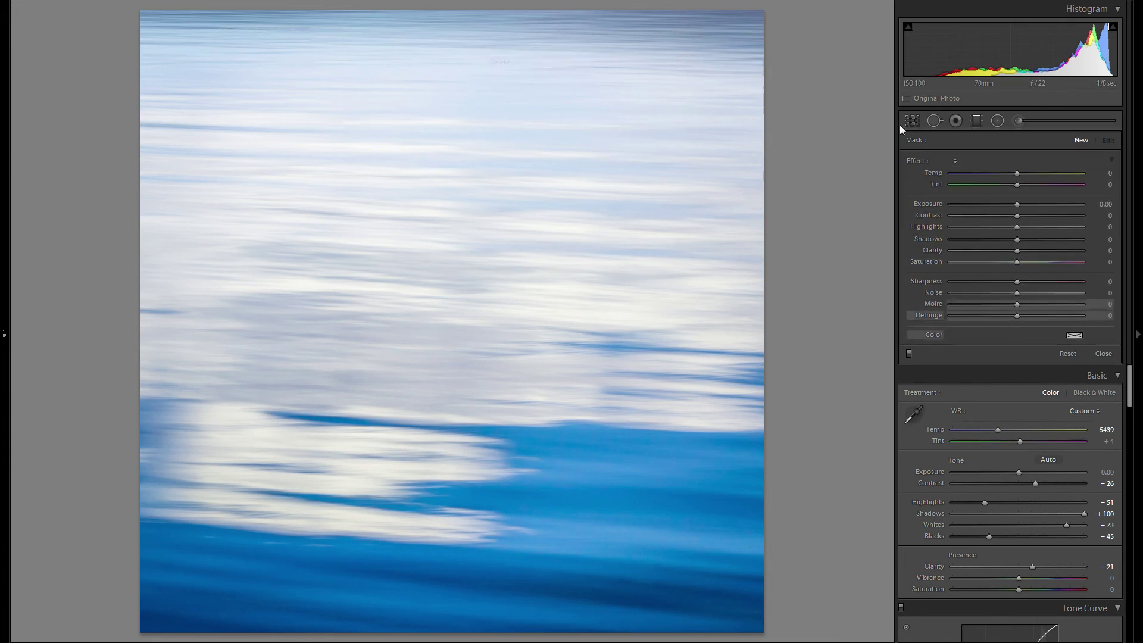
click(977, 121)
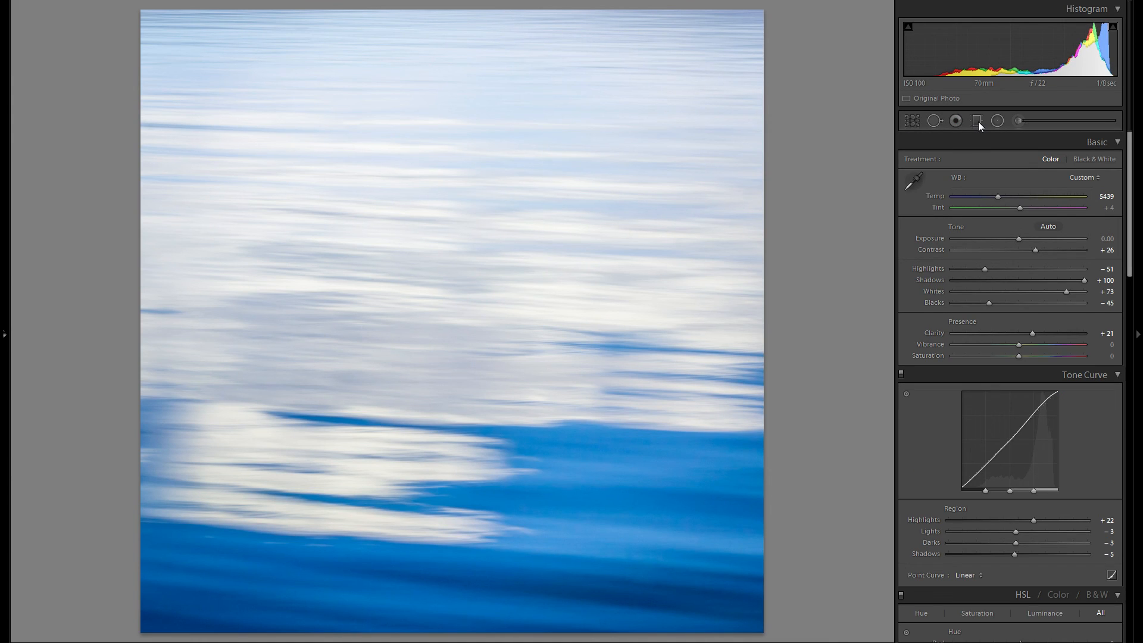